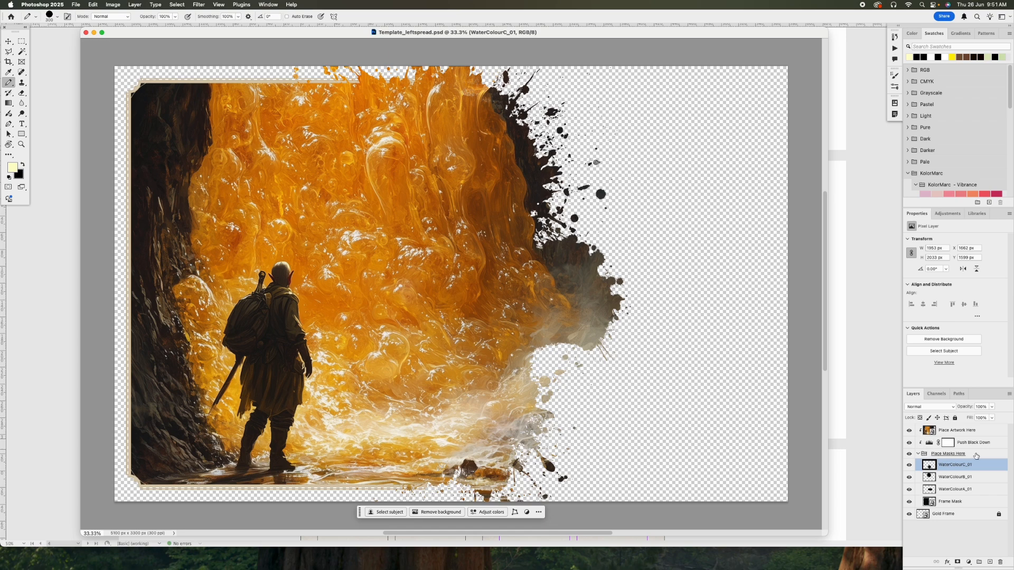
Duplicate the WaterColourC_01 mask layer and move the copy up and outward past the artwork's right edge, to about X 2238 px, Y 1119 px.
left_click(930, 454)
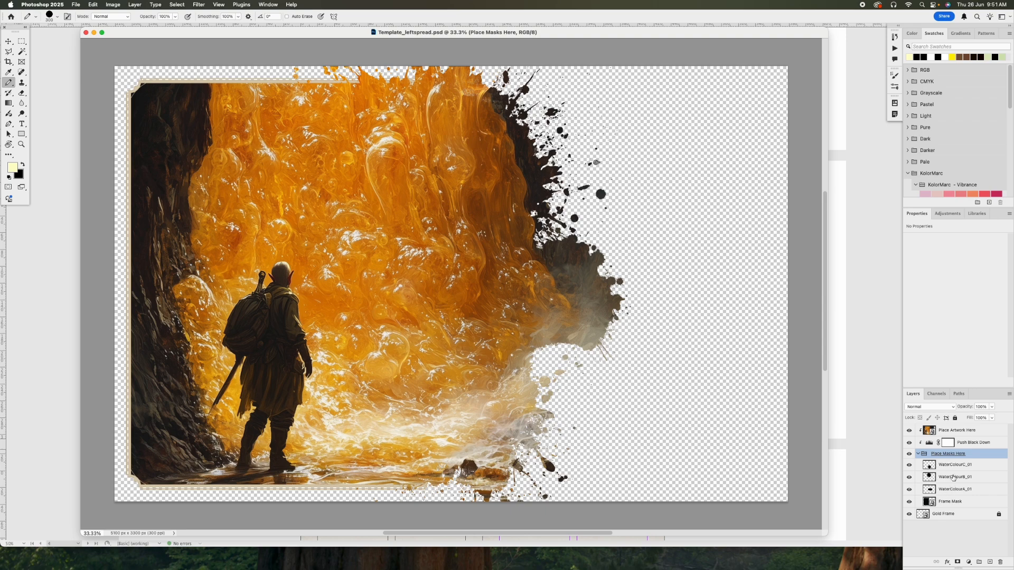
left_click_drag(954, 466, 989, 562)
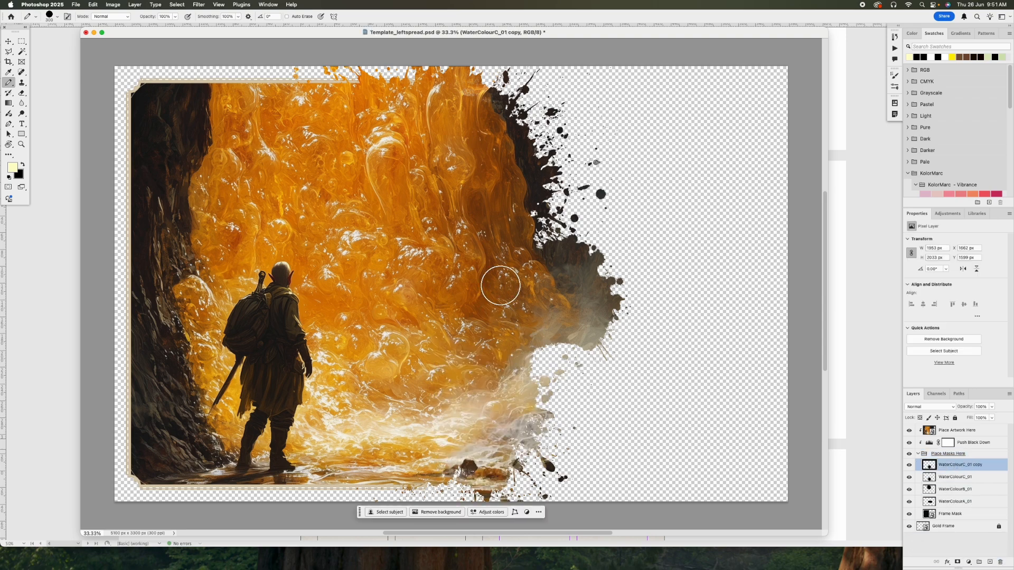
left_click(9, 41)
left_click_drag(393, 245, 455, 218)
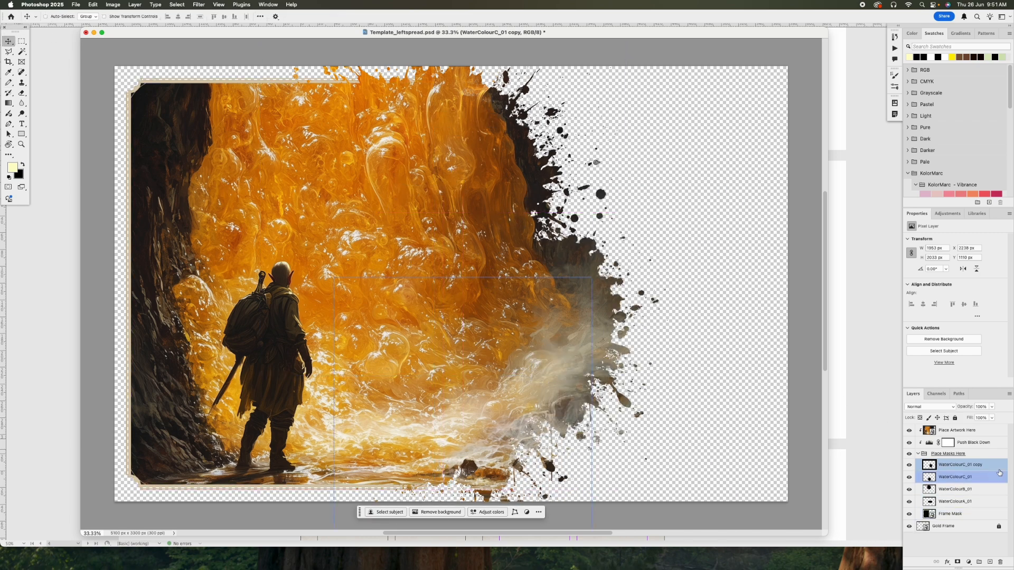
Examine the embedded contents of the Place Artwork Here smart object and the options available for that layer.
left_click(948, 454)
left_click(947, 432)
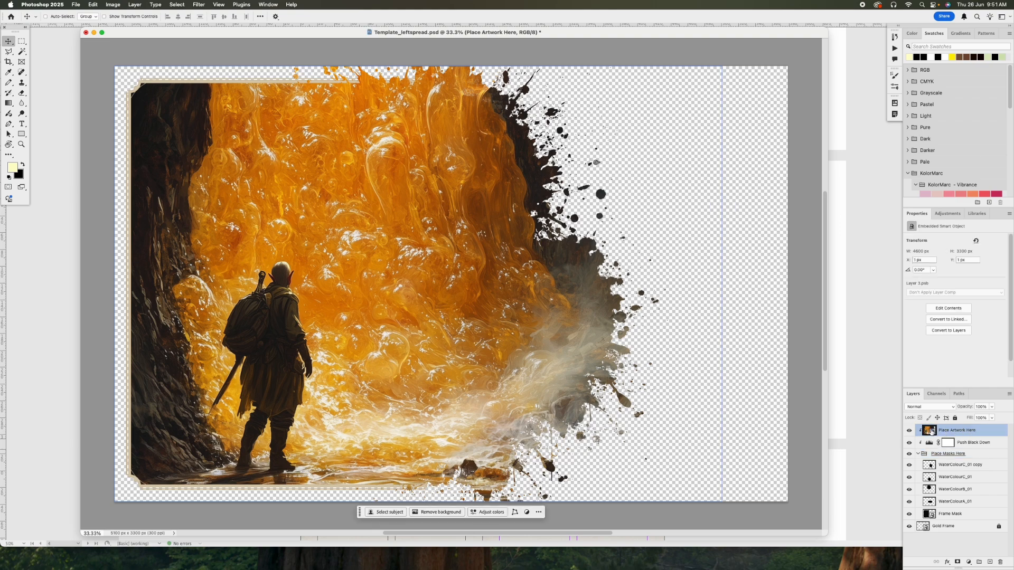
double_click(930, 431)
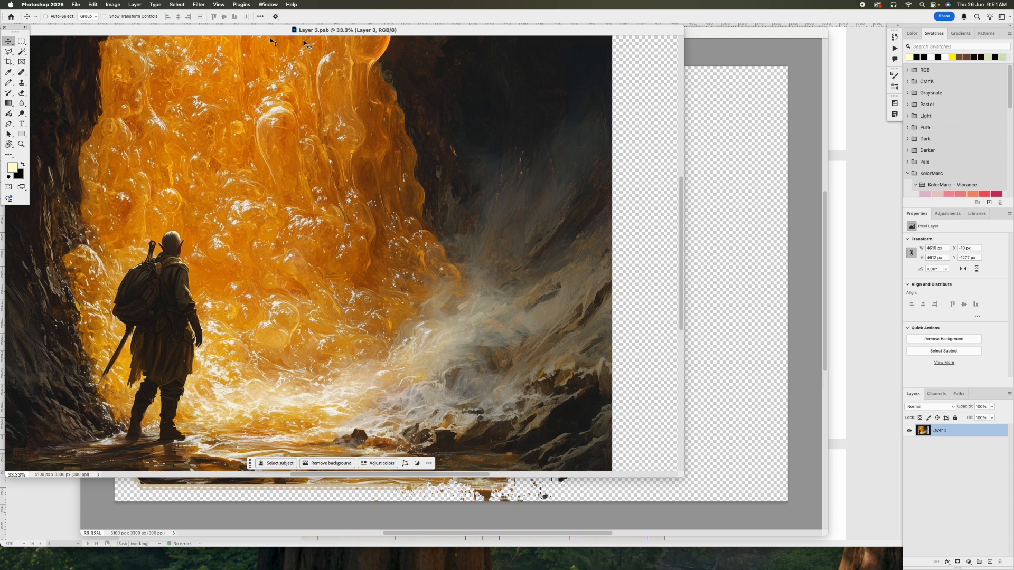
left_click_drag(188, 29, 229, 35)
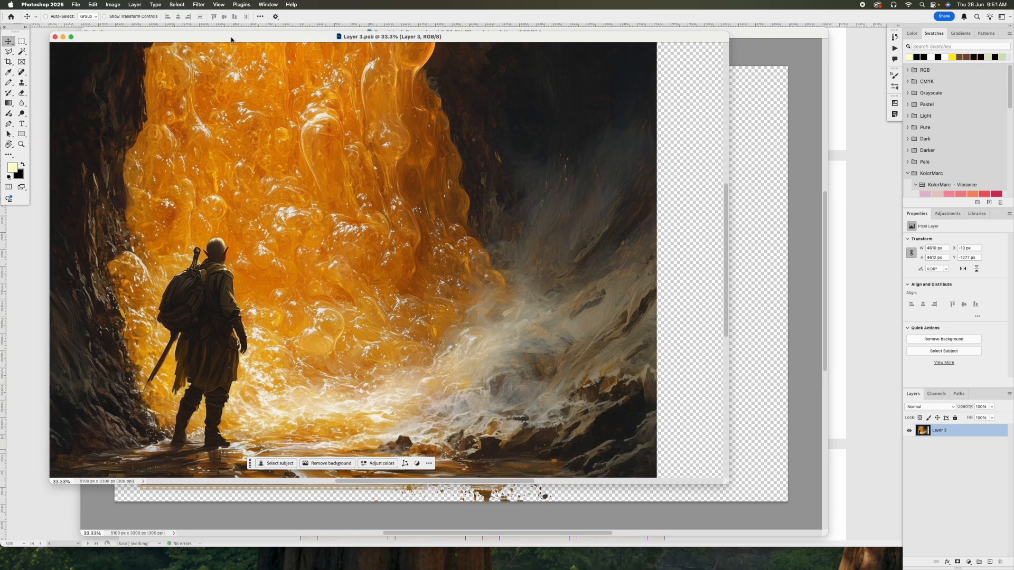
key("super+w")
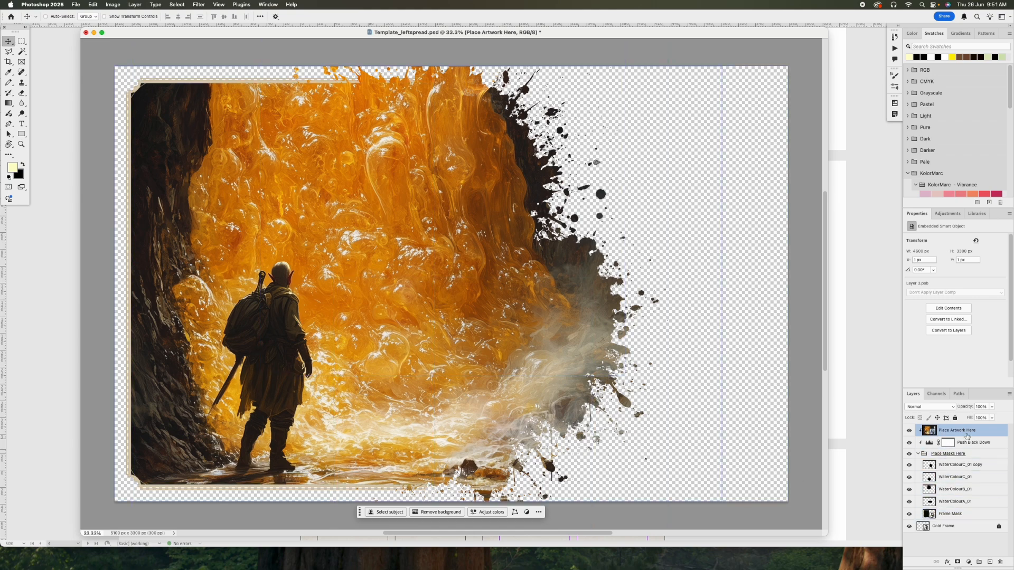
right_click(961, 431)
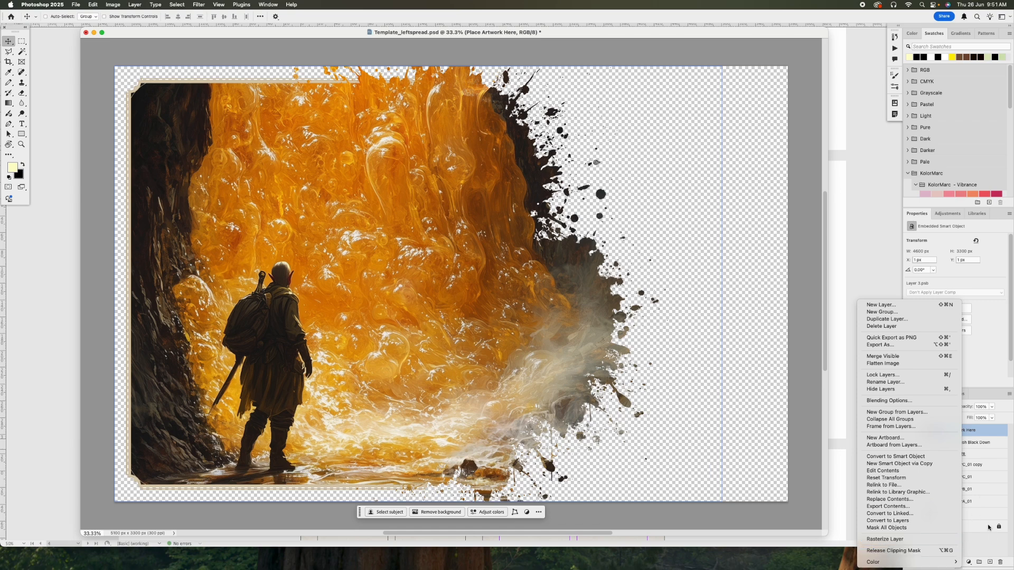
left_click(984, 547)
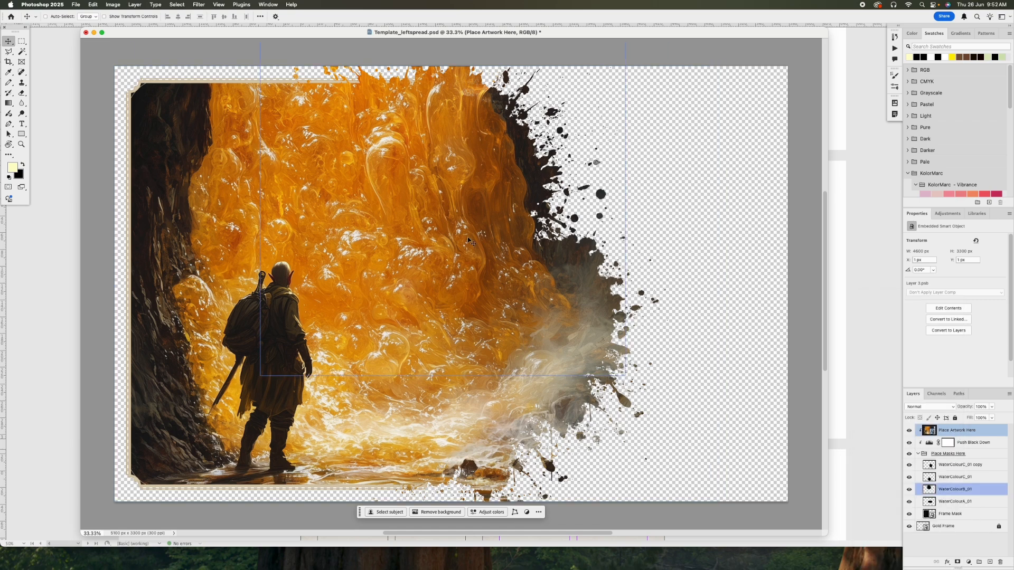
Close Template_leftspread.psd without saving, switch to InDesign and delete the placed image from the spread.
key("super+w")
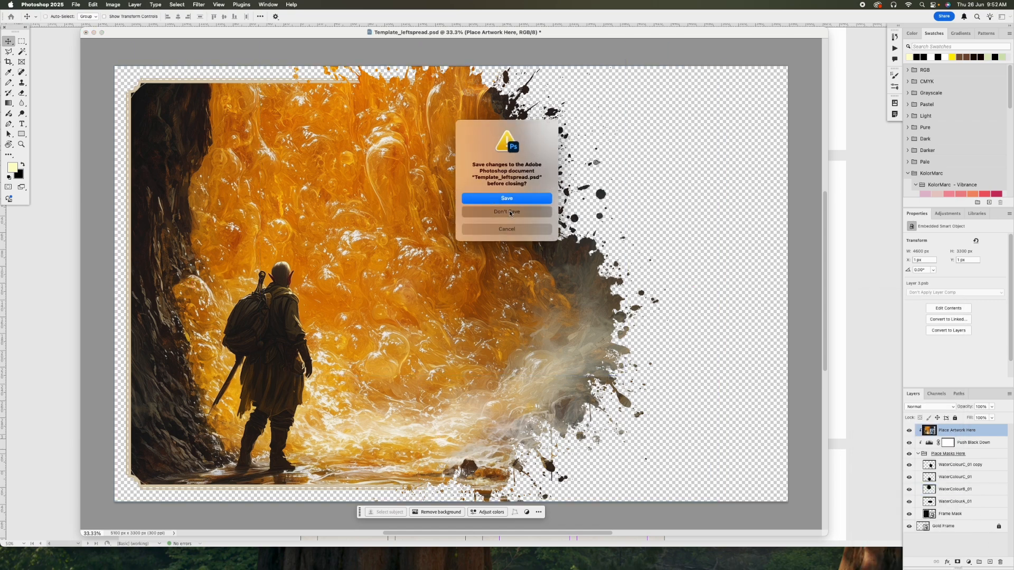
left_click(509, 212)
left_click_drag(382, 189, 332, 204)
left_click_drag(439, 264, 406, 244)
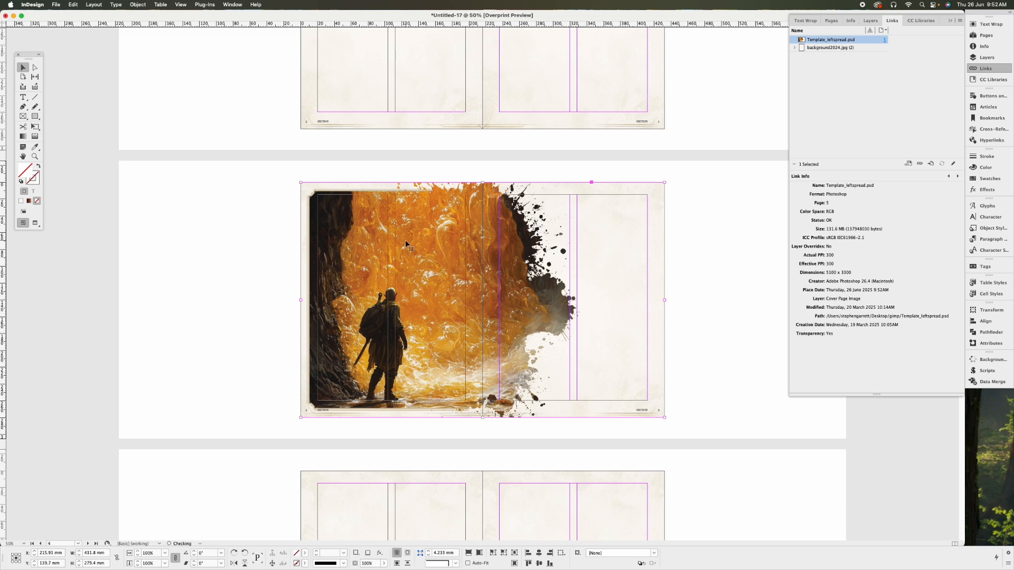
key("BackSpace")
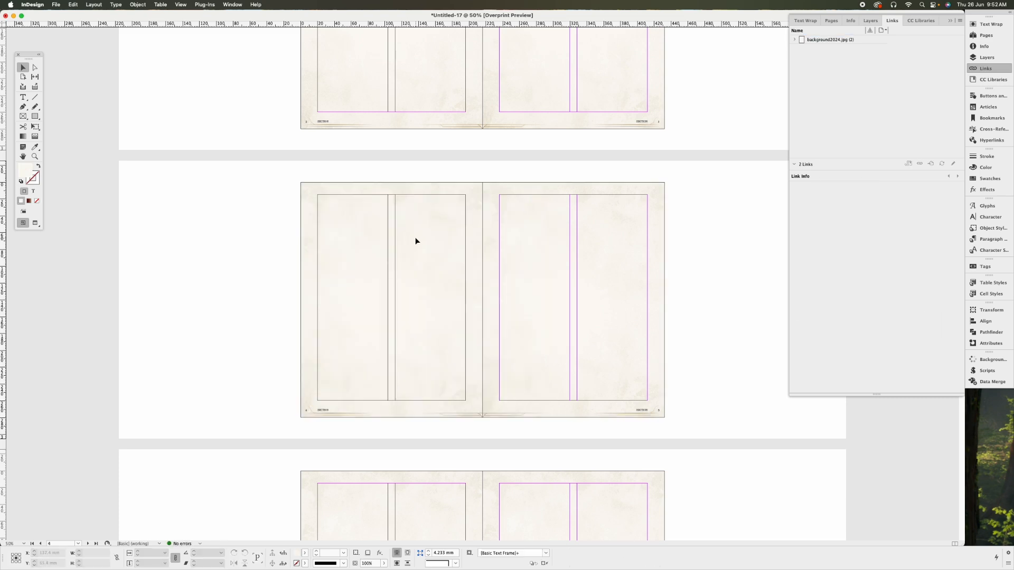
Open Template_leftspread.psd from the gimp folder in GIMP, accepting the compatibility notice and keeping the embedded color profile.
key("super+Tab")
key("super+Tab")
key("super+Tab")
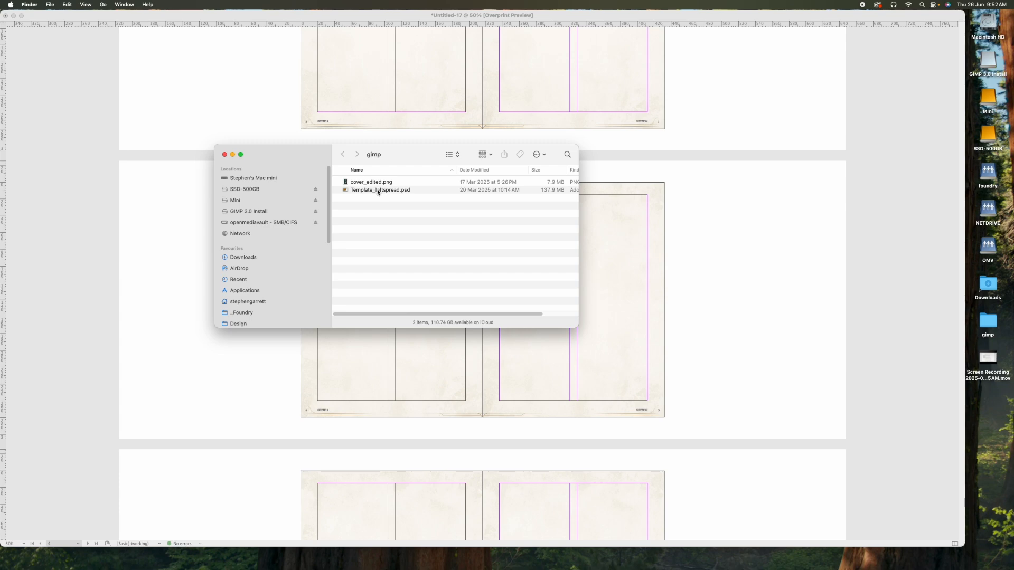
left_click_drag(379, 192, 728, 559)
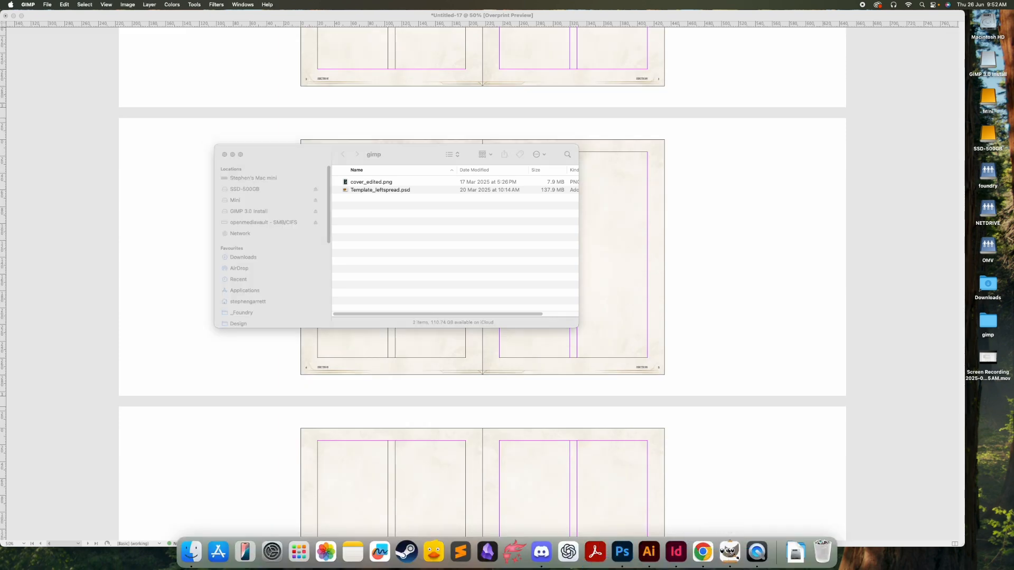
left_click_drag(60, 135, 534, 178)
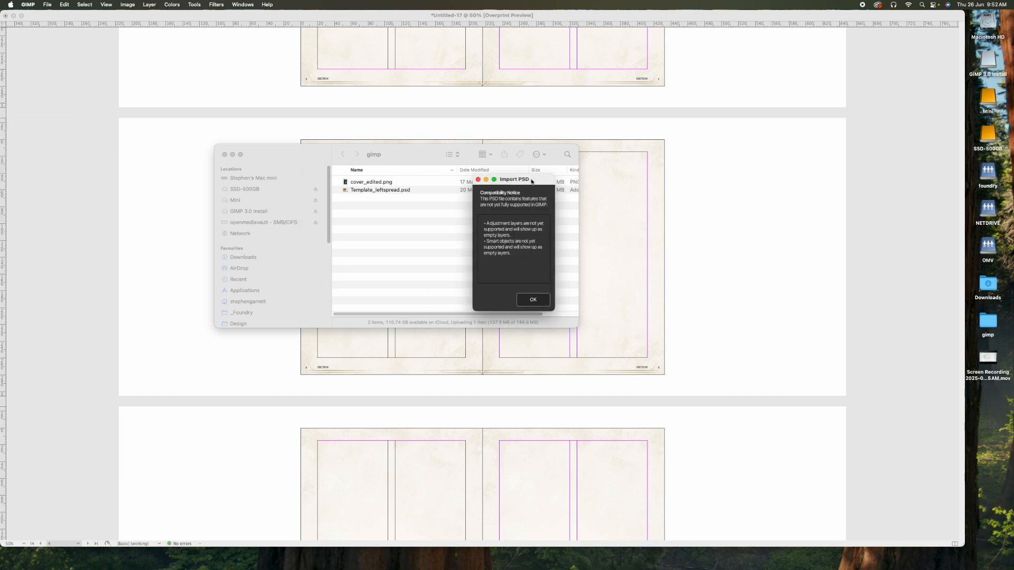
left_click(533, 298)
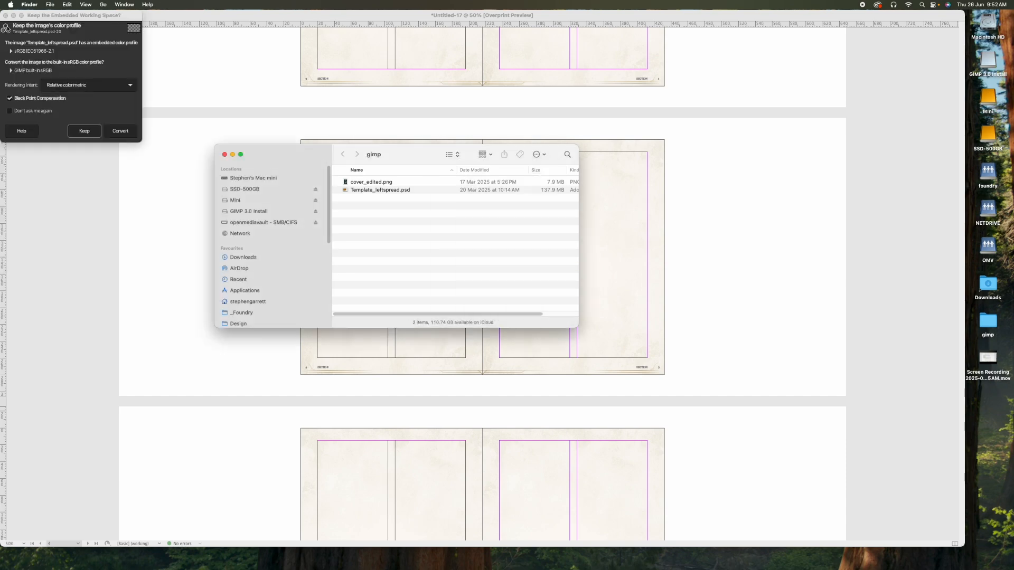
left_click_drag(88, 16, 597, 209)
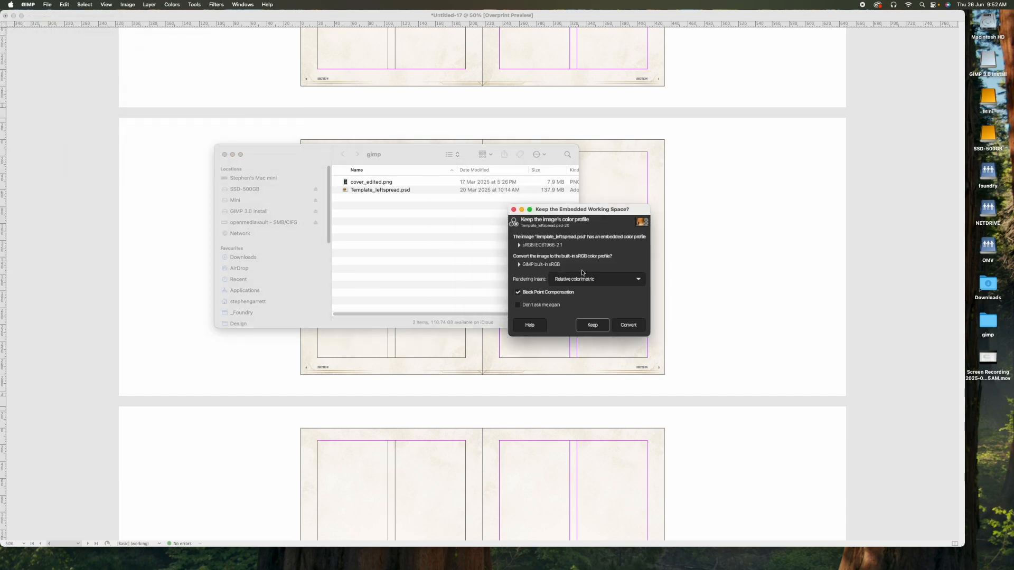
left_click(592, 325)
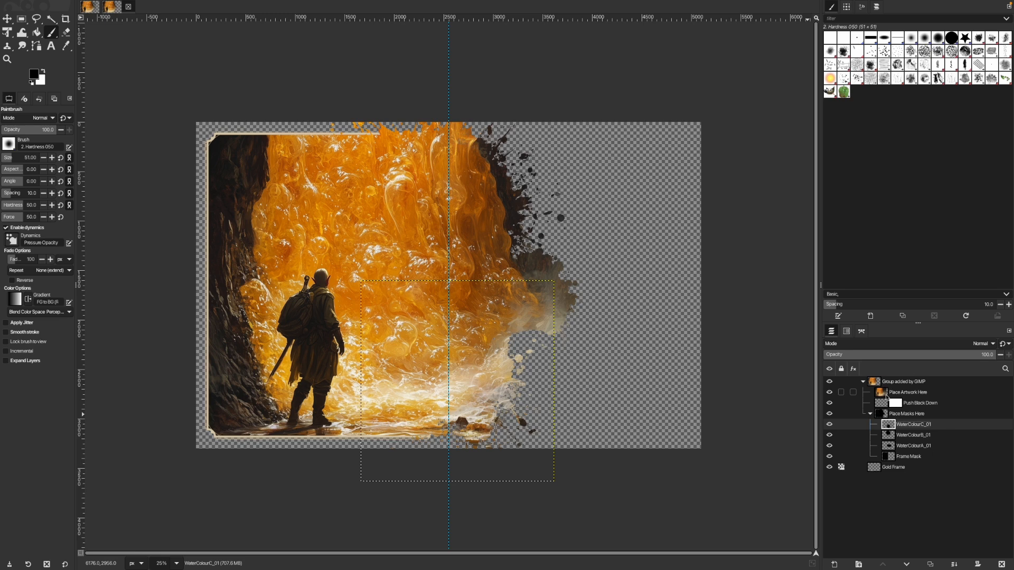
Delete the Push Back Down layer from the imported layer group.
left_click(884, 393)
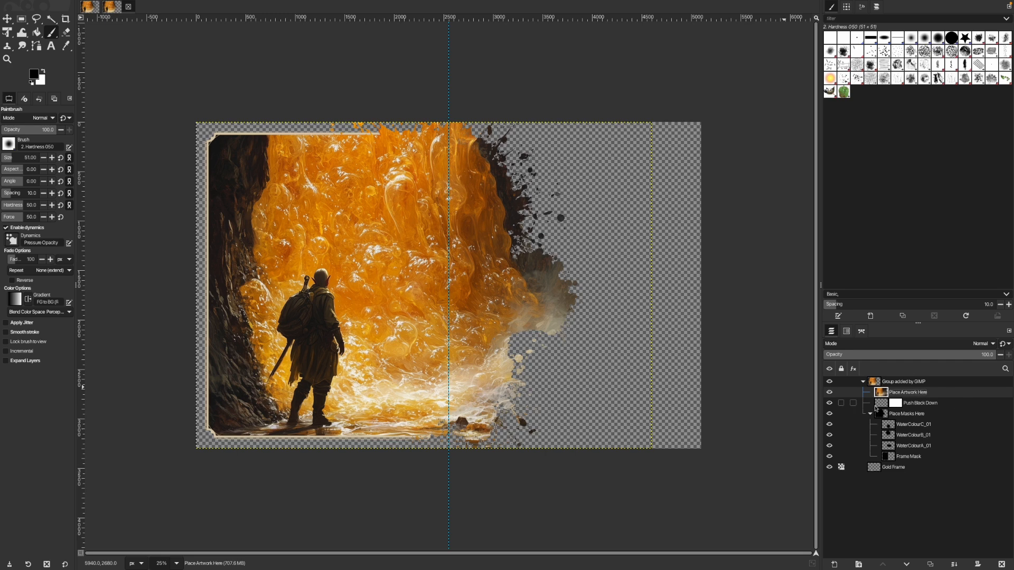
left_click(880, 404)
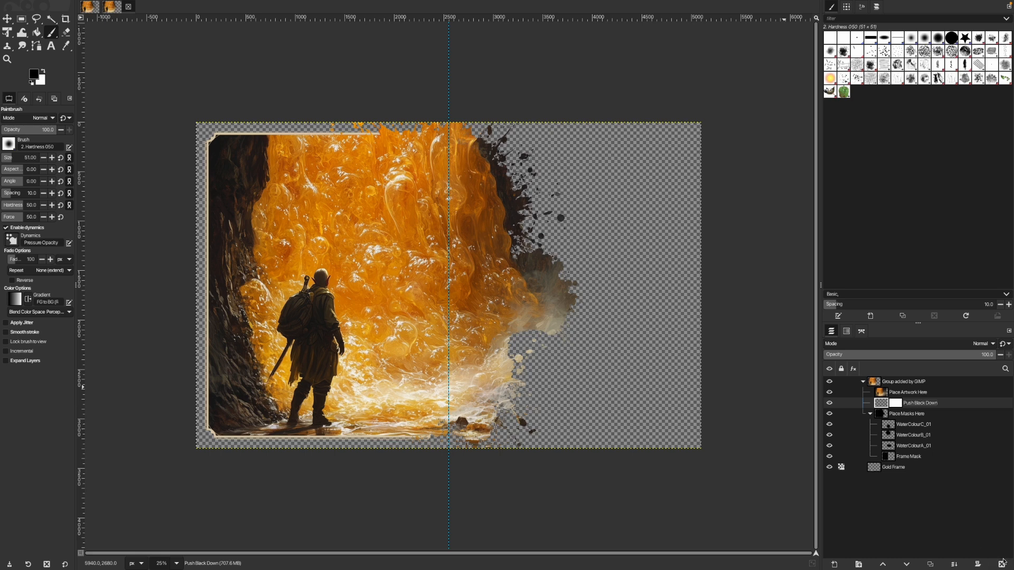
left_click(1002, 564)
left_click(879, 404)
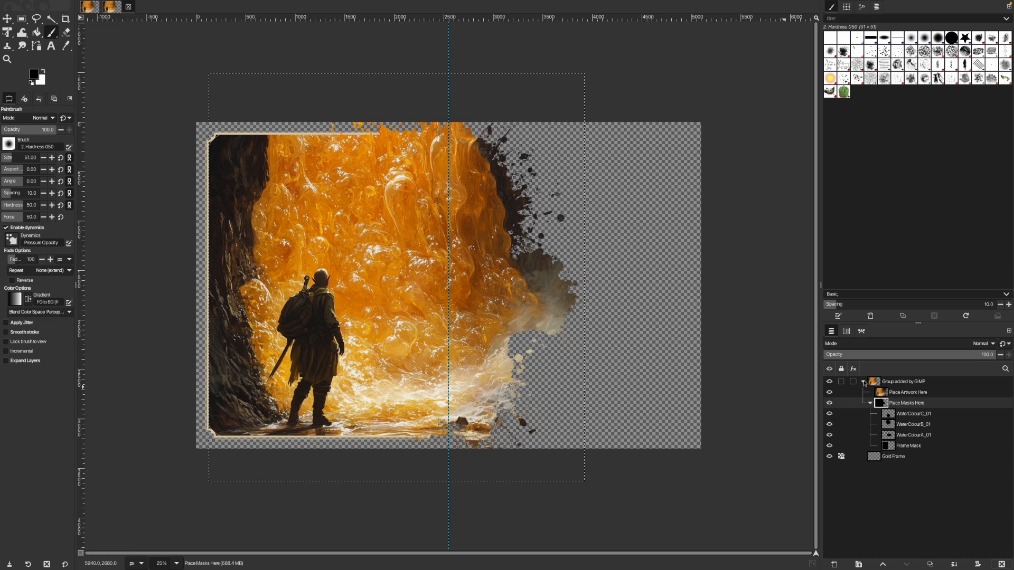
Review the top-level layer structure, comparing the group added by GIMP with the Gold Frame layer.
left_click(863, 382)
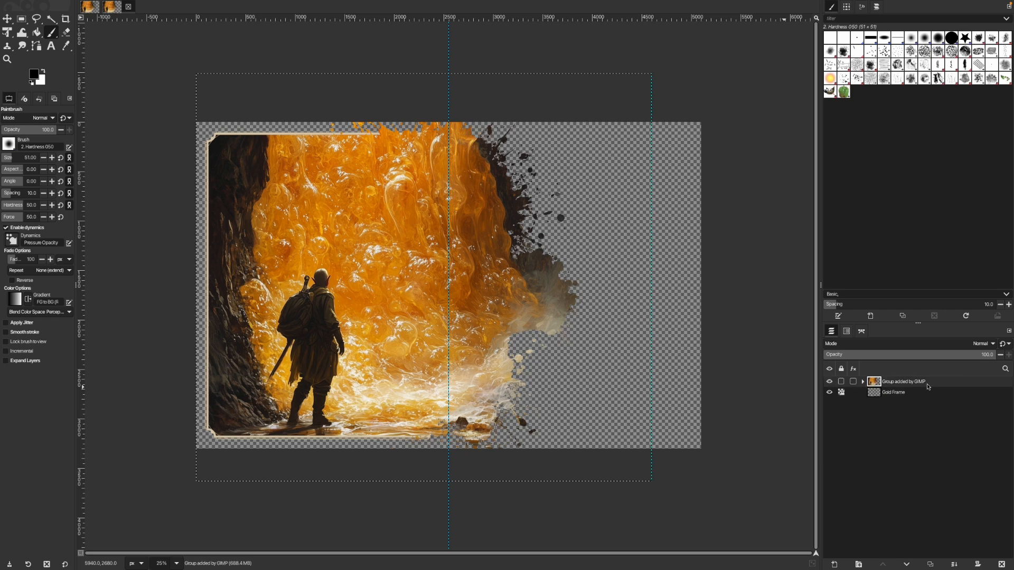
left_click(892, 394)
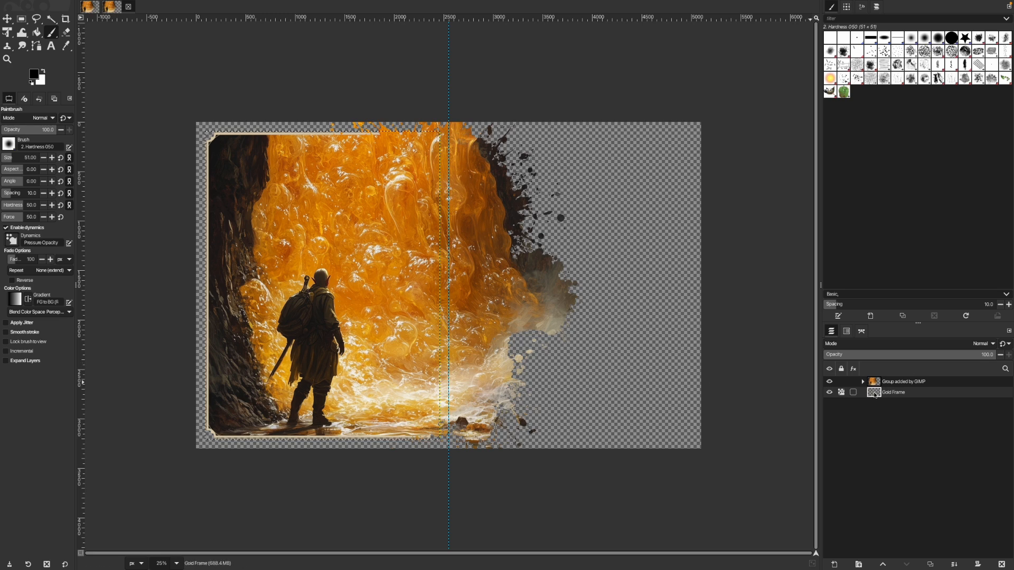
left_click(869, 382)
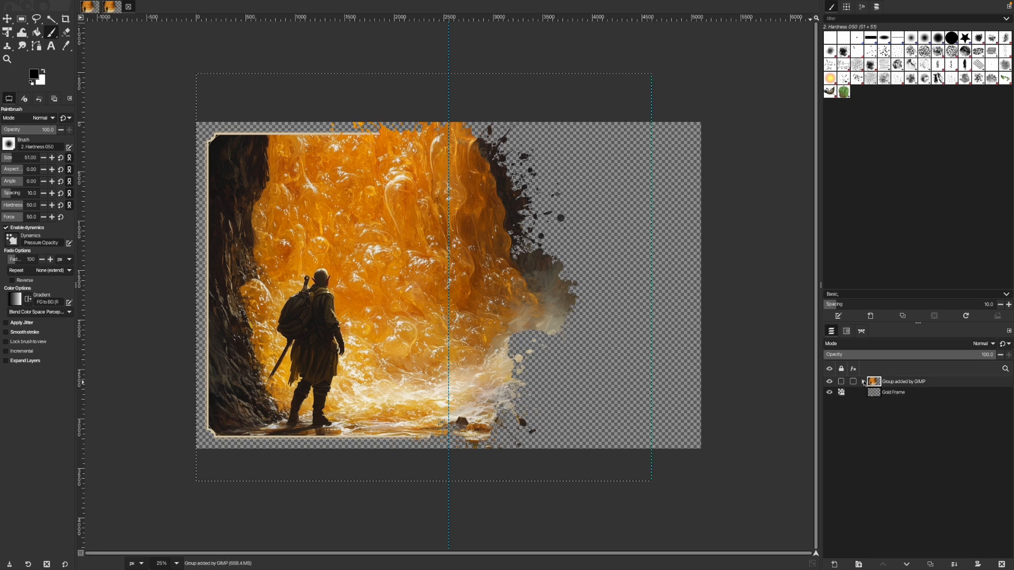
left_click(863, 382)
Inspect the Composite Mode options of the Place Artwork Here layer.
left_click(897, 394)
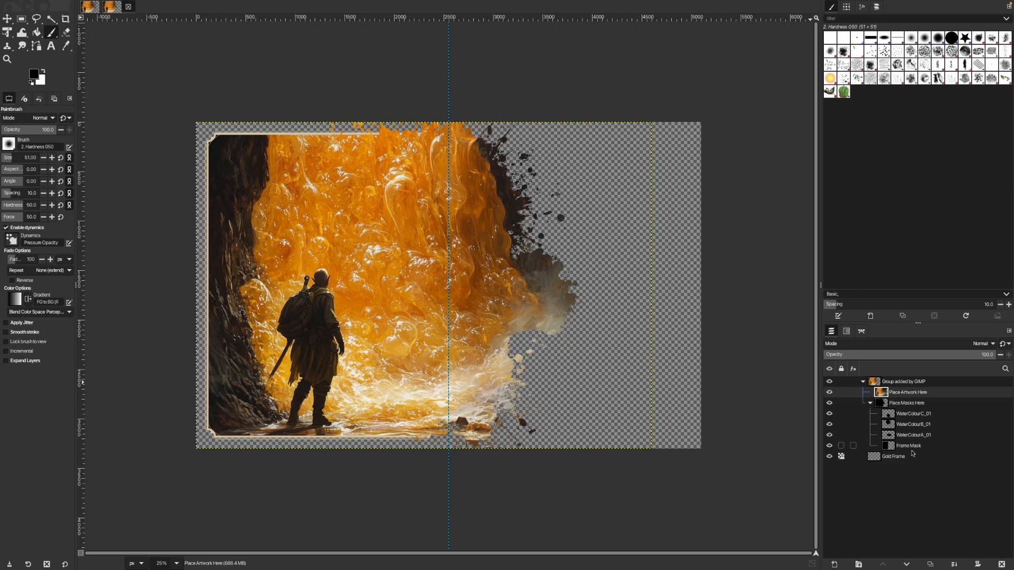
right_click(912, 395)
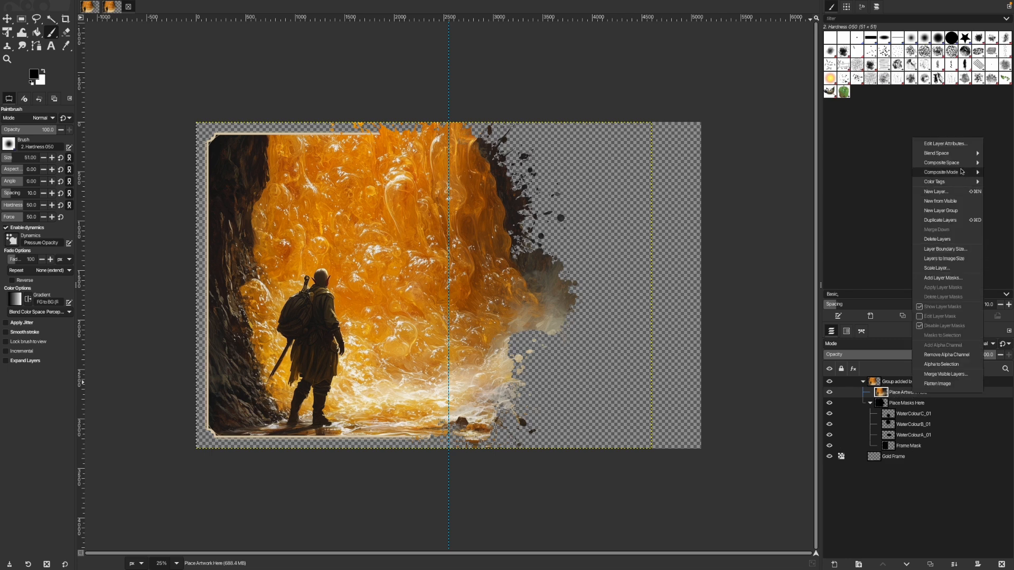
mouse_move(948, 173)
left_click(941, 482)
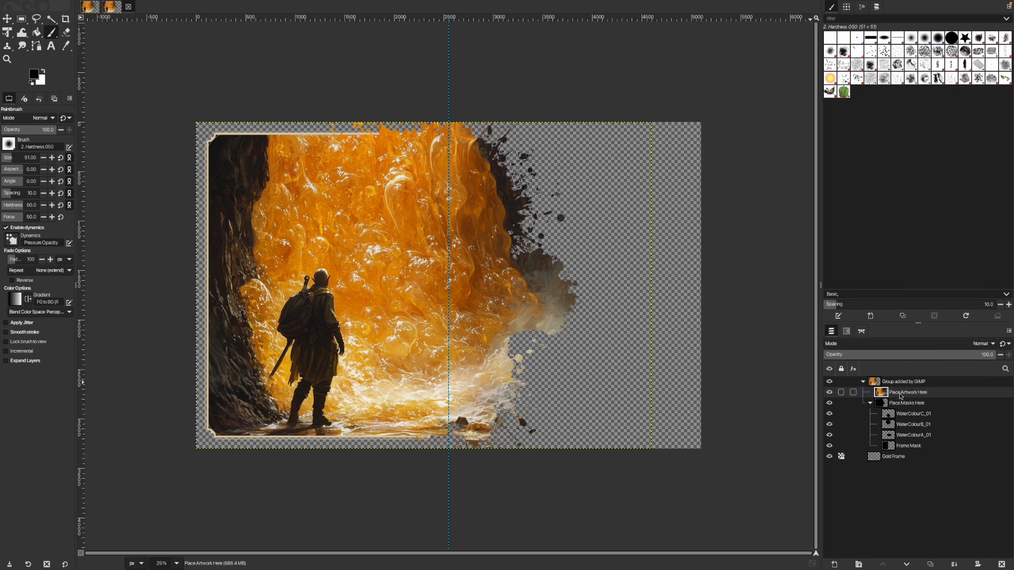
Examine the layers inside the Place Masks Here group and the group's Composite Mode options.
left_click(870, 403)
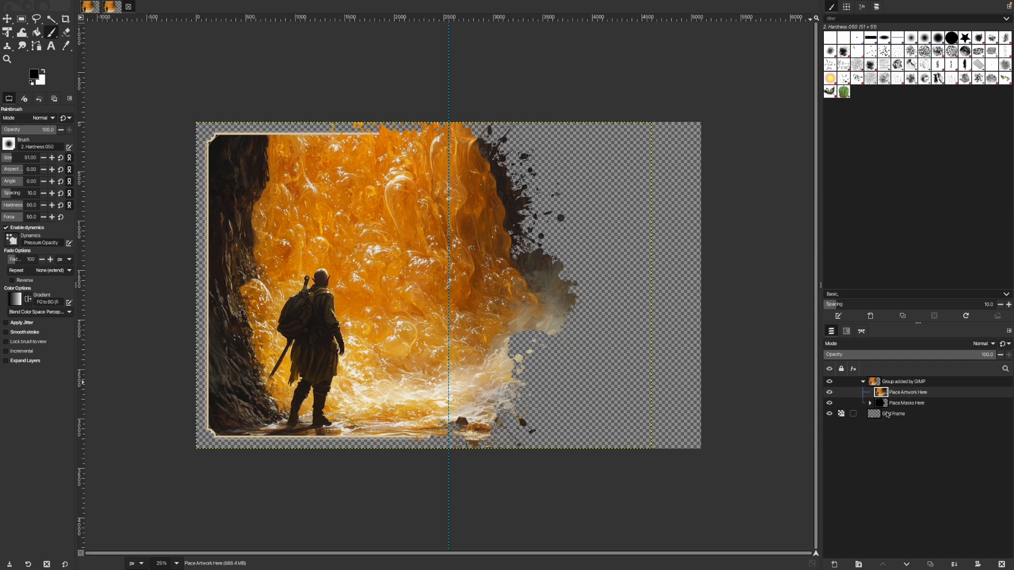
left_click(892, 407)
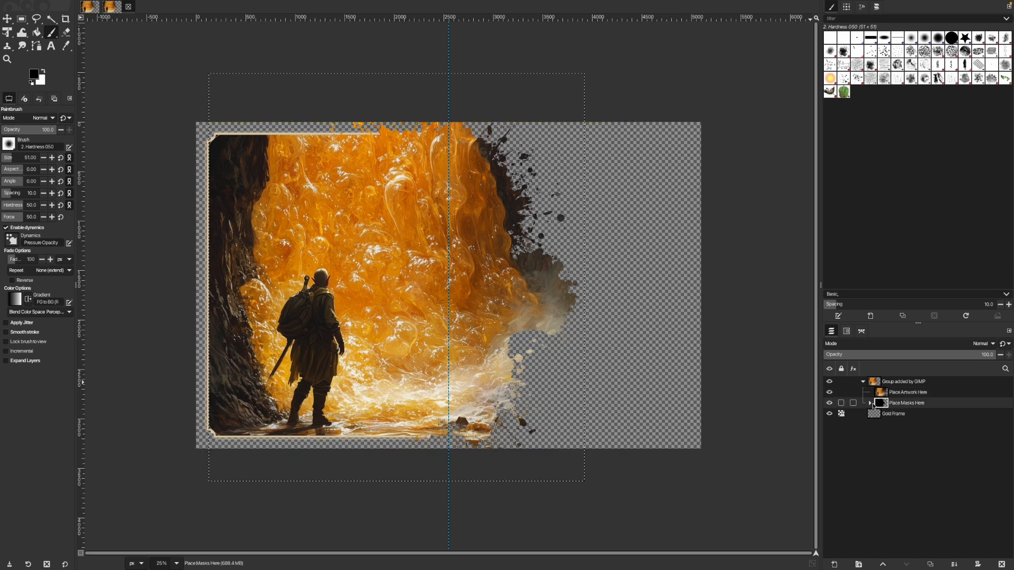
left_click(870, 403)
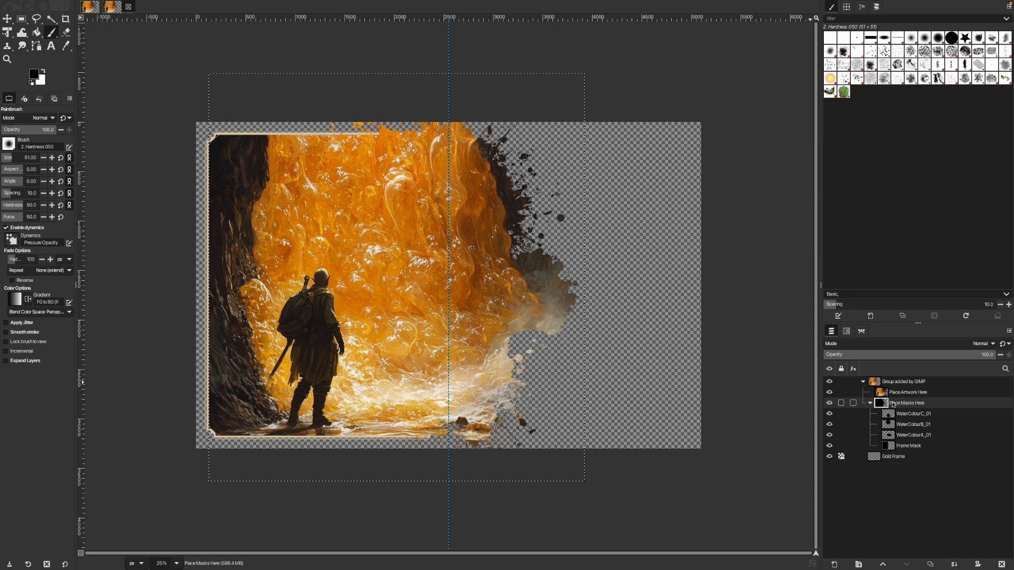
right_click(911, 406)
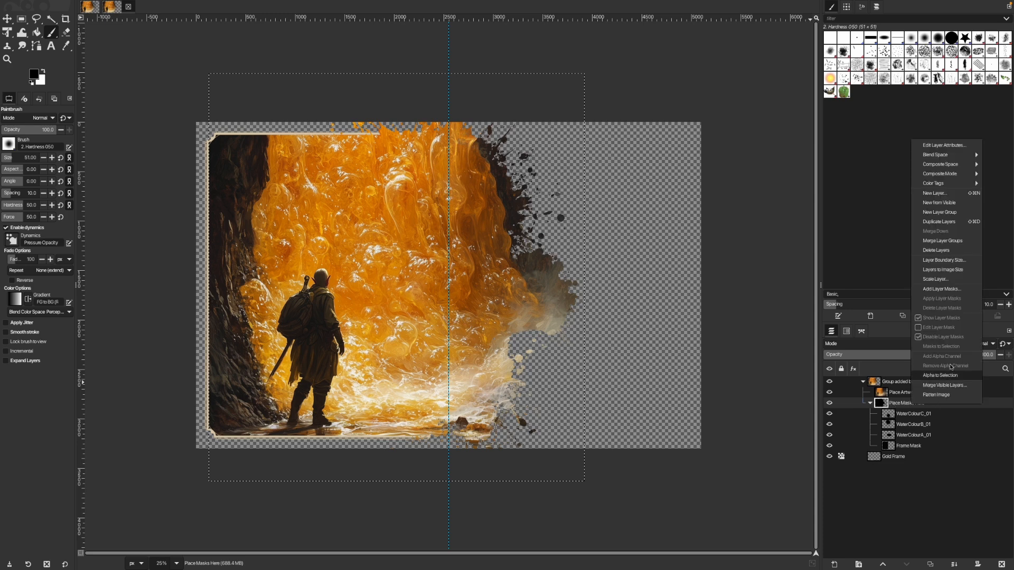
mouse_move(940, 173)
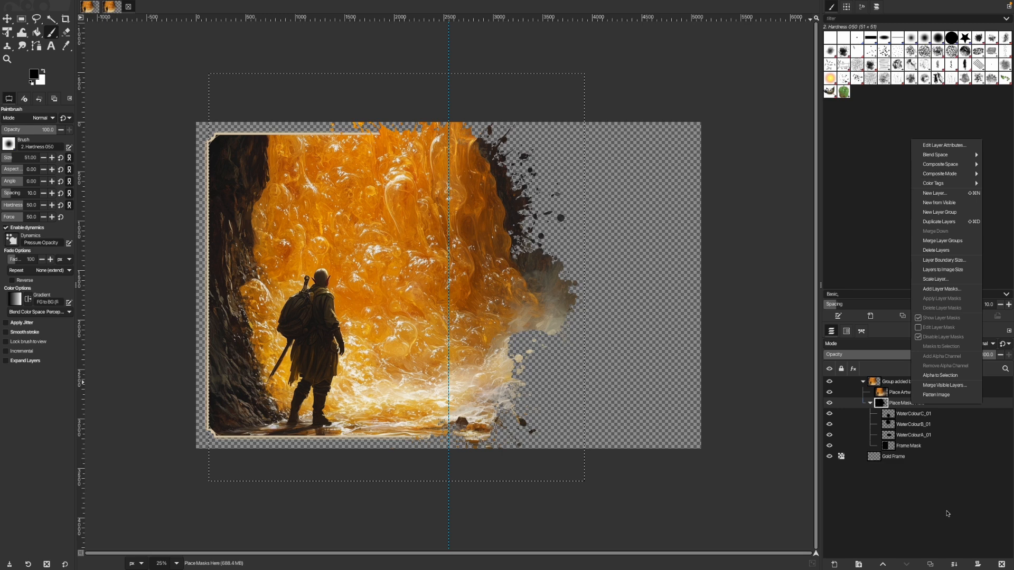
left_click(913, 482)
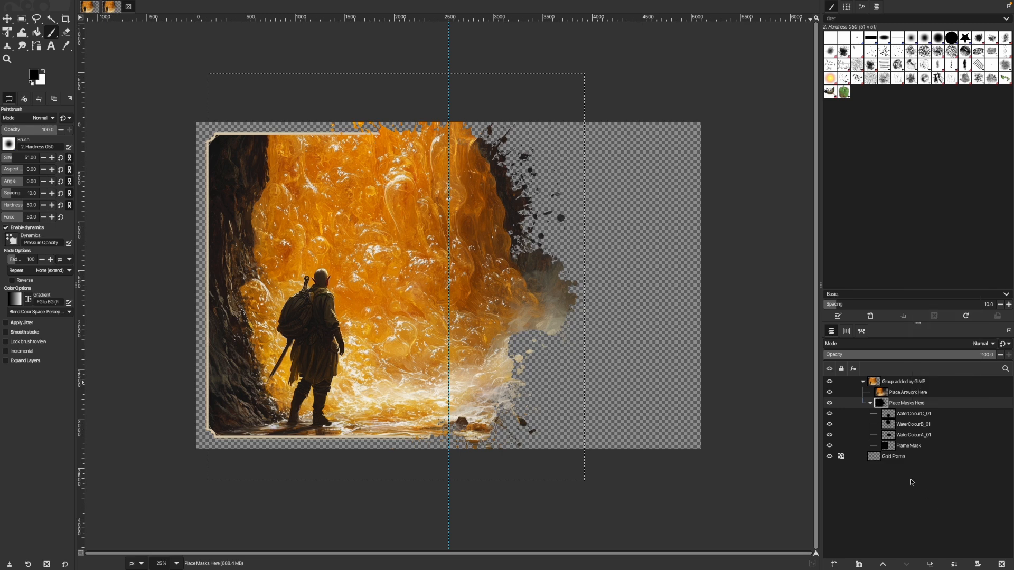
Duplicate the WaterColourB_01 layer within the Place Masks Here group.
left_click(909, 425)
right_click(909, 426)
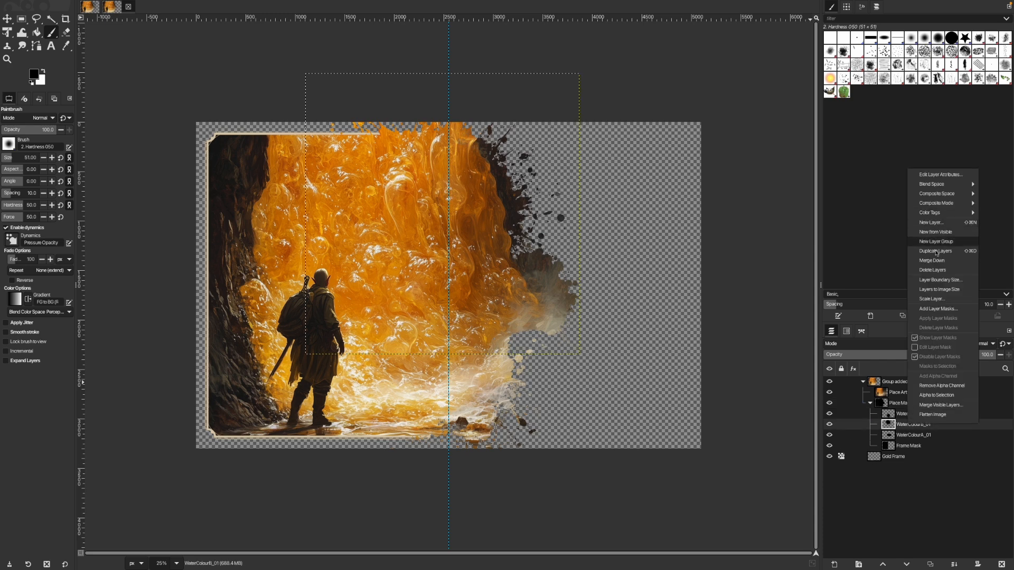
left_click(944, 252)
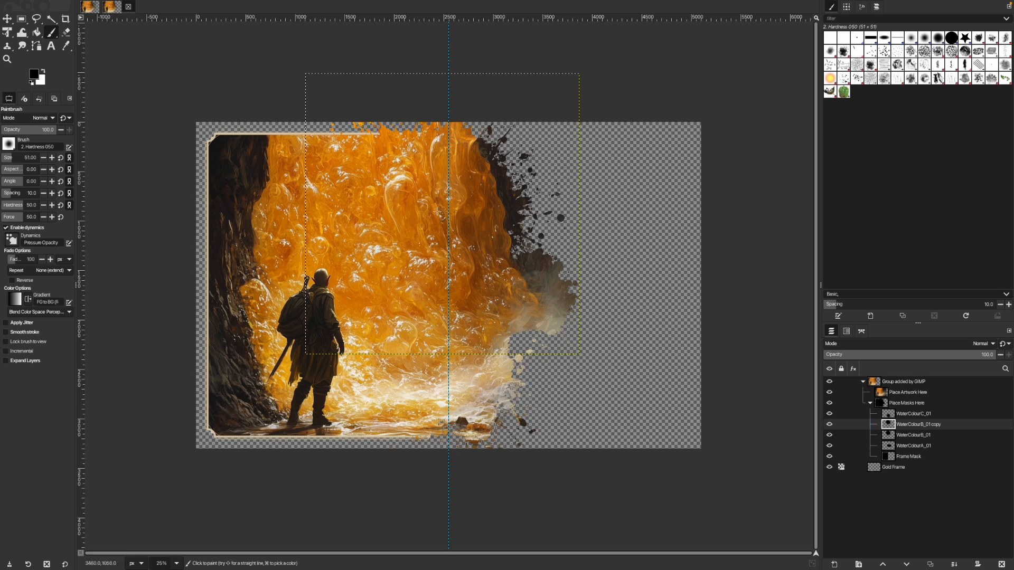
Move the duplicated WaterColourB_01 mask down and to the right to extend the splatter along the artwork's lower-right edge.
key("m")
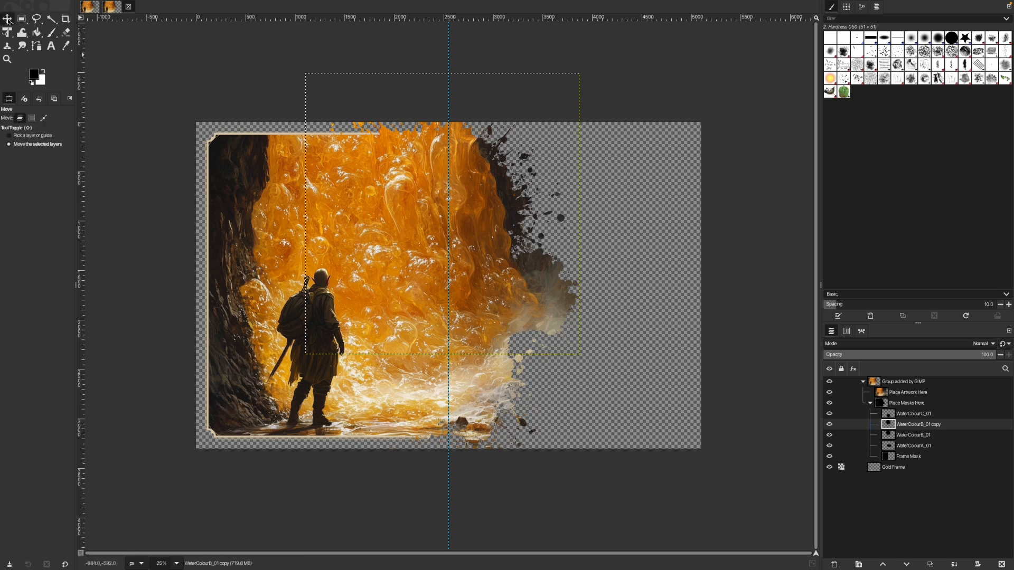
left_click_drag(429, 281, 497, 330)
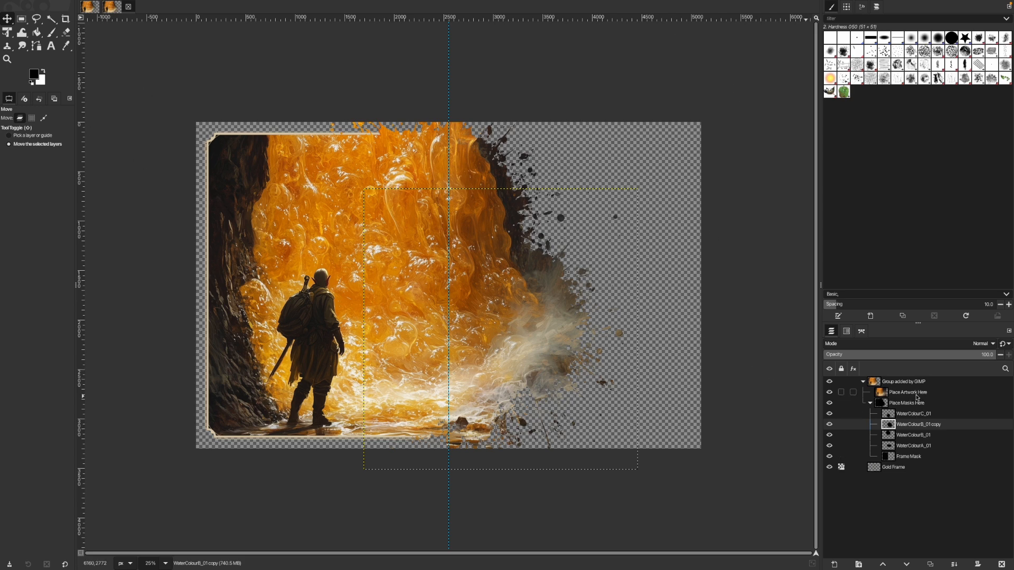
Add cover_edited.png from the gimp folder as a layer directly above Place Artwork Here and shift it to the right.
left_click(853, 391)
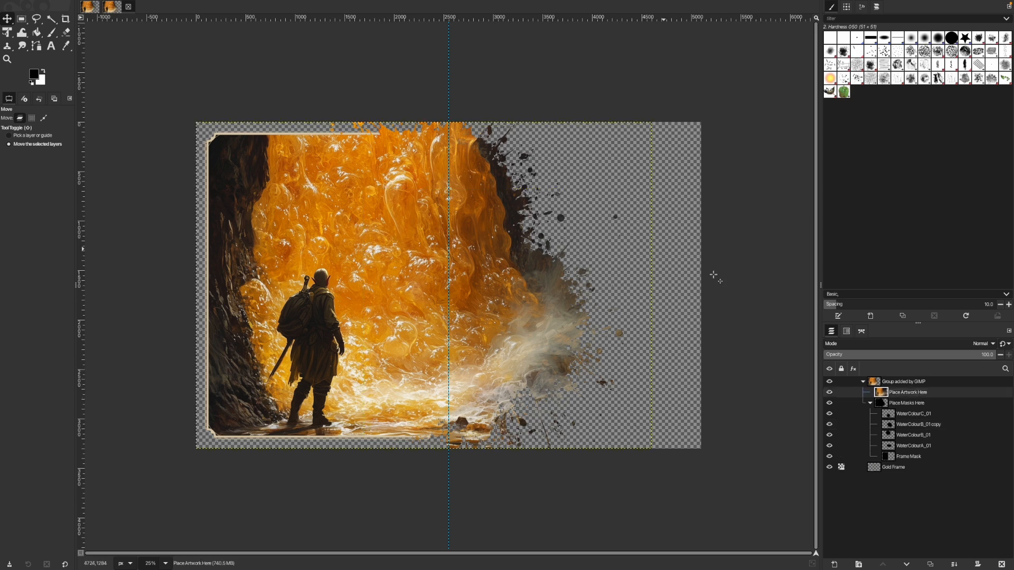
key("super+Tab")
left_click(365, 296)
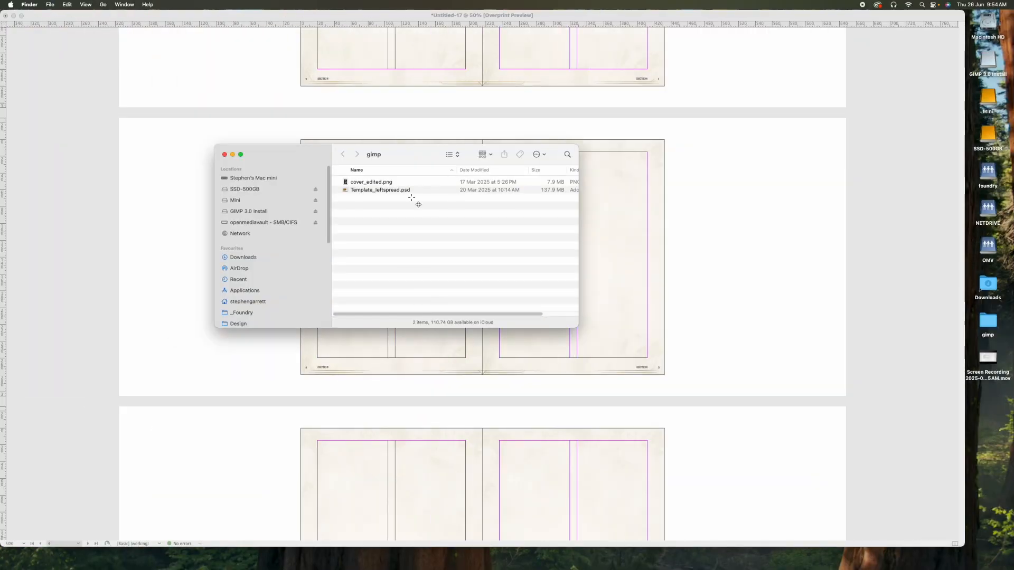
key("ctrl+Right")
left_click_drag(363, 183, 552, 214)
key("ctrl+Left")
key("ctrl+Right")
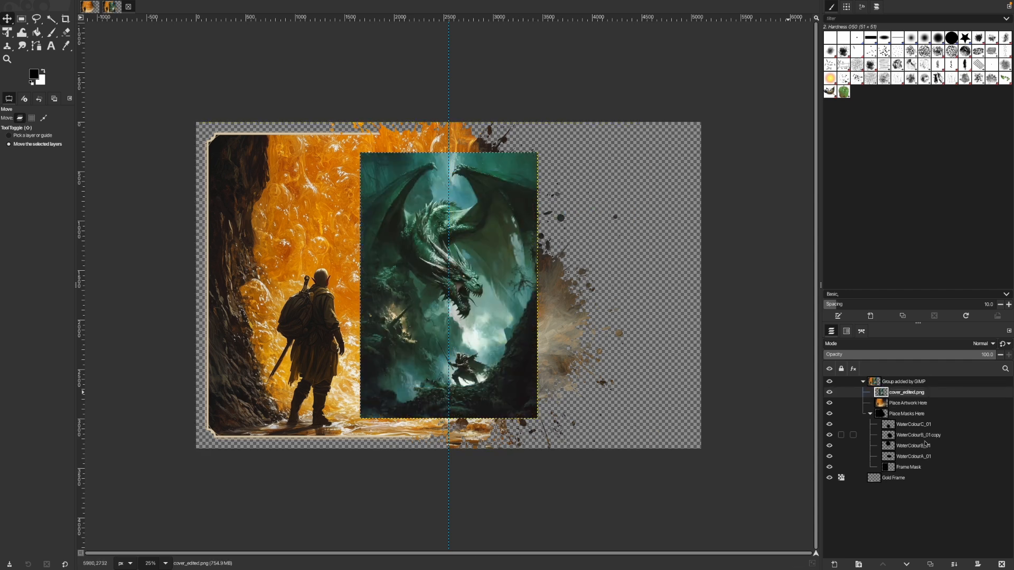
left_click_drag(563, 342, 679, 349)
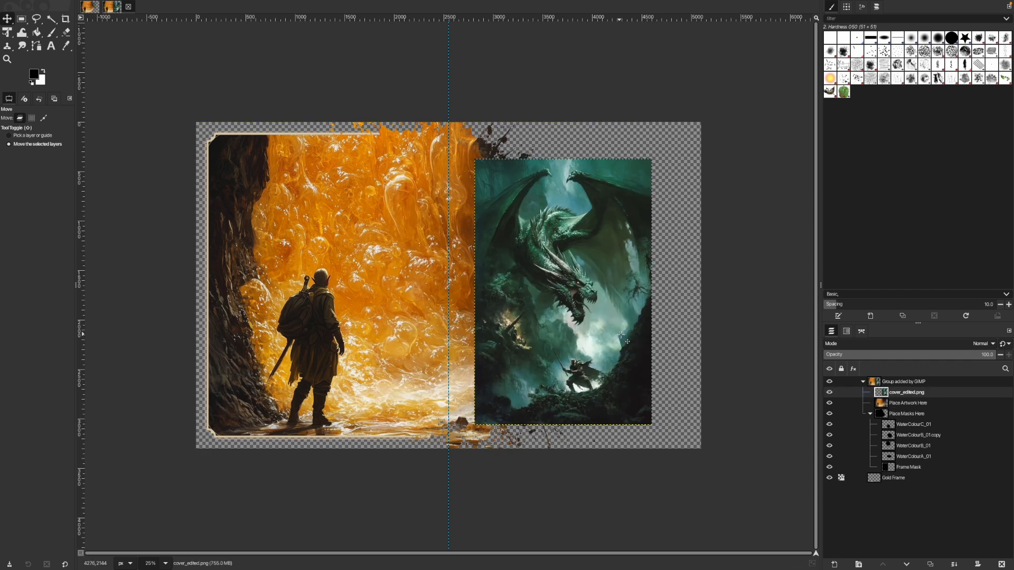
Set the cover_edited.png layer's Composite Mode to Clip to Backdrop and reposition it over the watercolour mask edge.
right_click(886, 394)
mouse_move(917, 173)
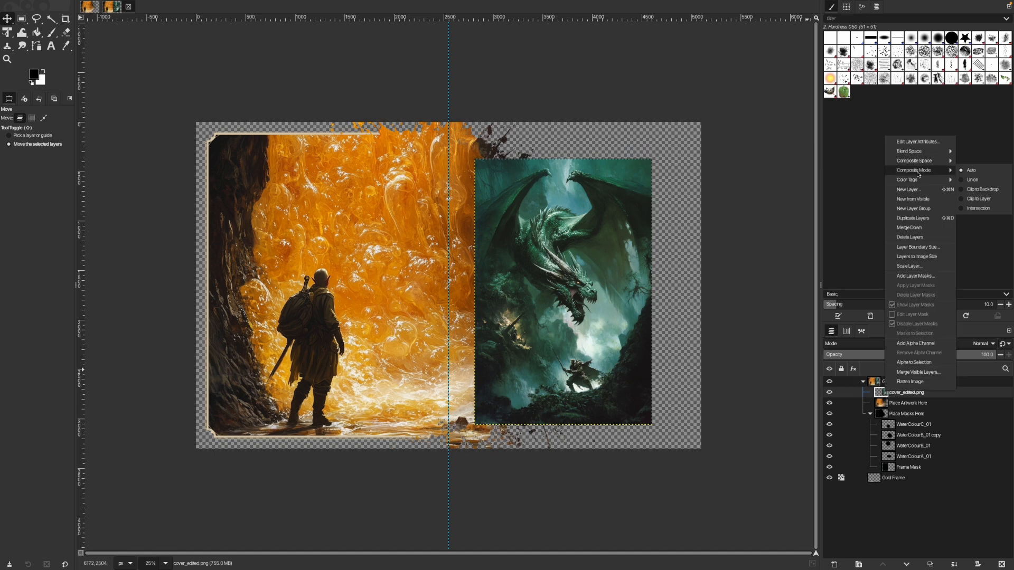
left_click(983, 191)
left_click_drag(571, 287, 532, 289)
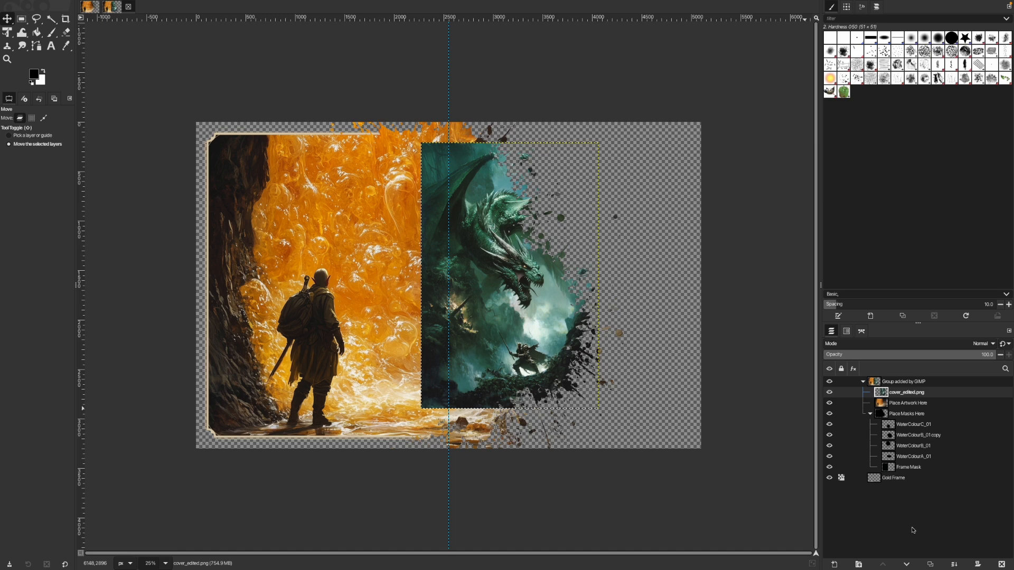
Collapse the Place Masks Here group and delete the cover_edited.png layer.
left_click(870, 414)
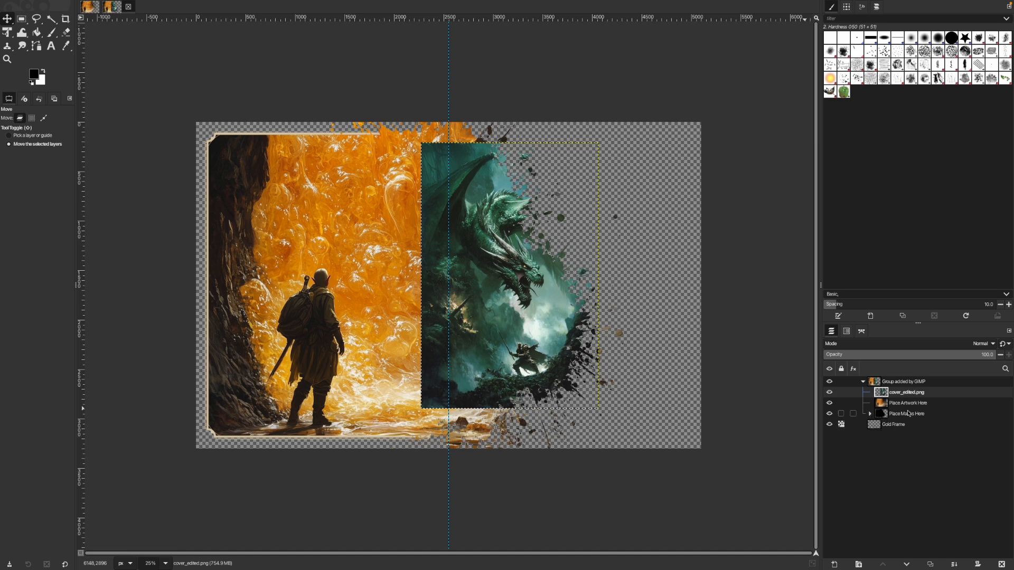
left_click(1001, 564)
Start an image export to the gimp folder and choose Photoshop image as the file type.
mouse_move(102, 5)
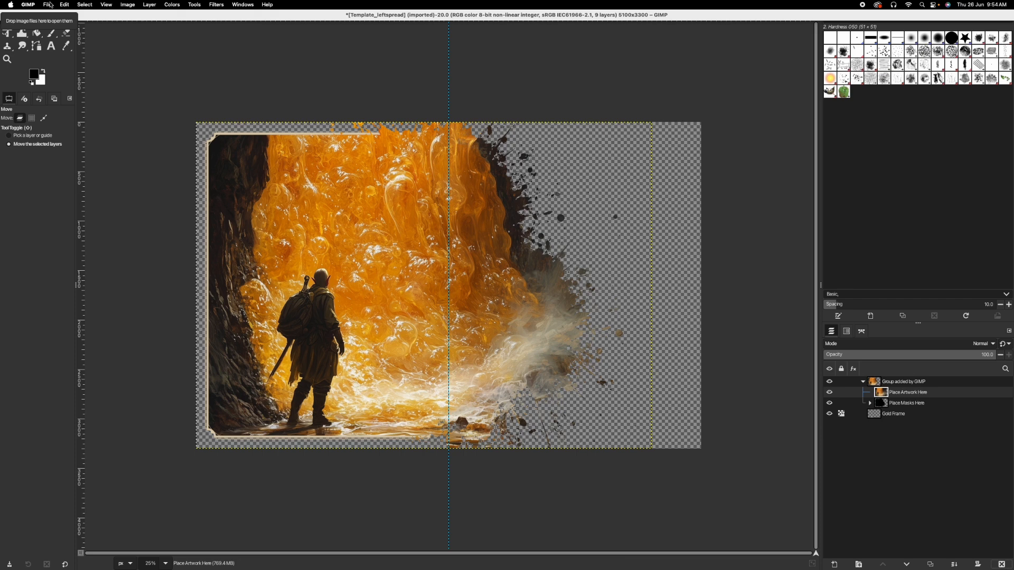
left_click(48, 5)
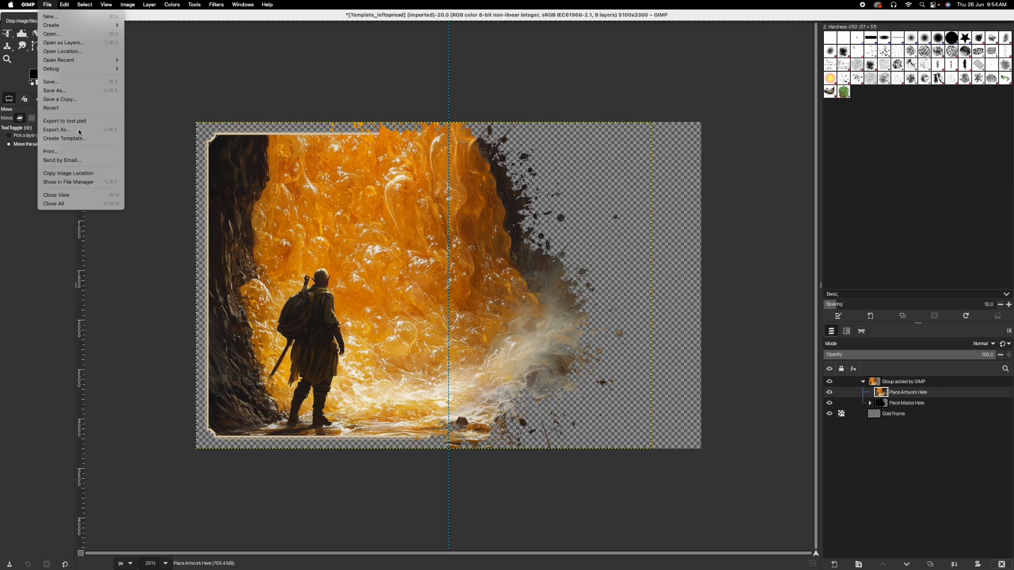
left_click(56, 130)
left_click(294, 286)
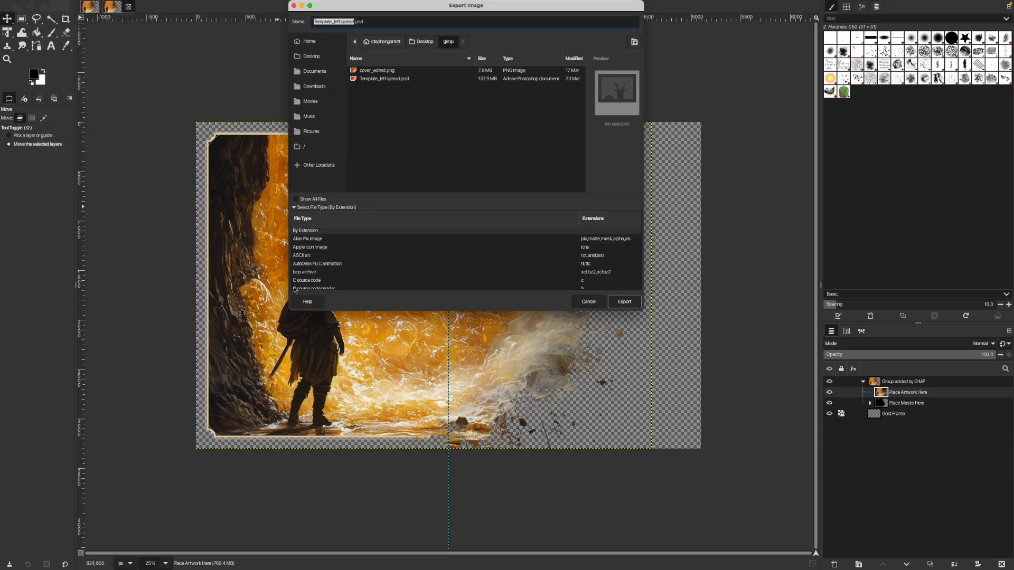
scroll(319, 259, "down", 10)
scroll(319, 259, "up", 3)
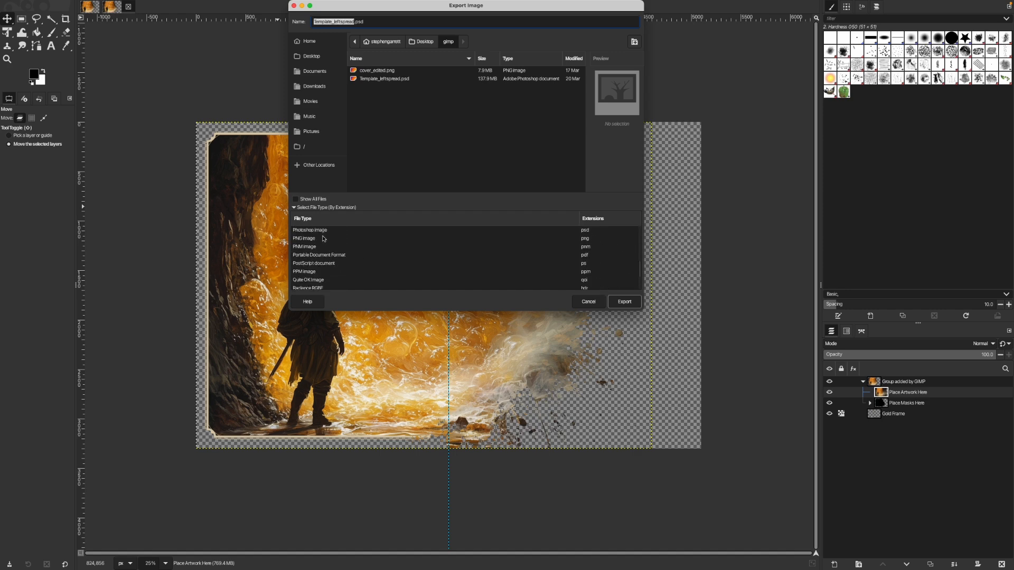
left_click(323, 231)
Name the export test.psd and export it with the default Photoshop image options.
left_click(356, 21)
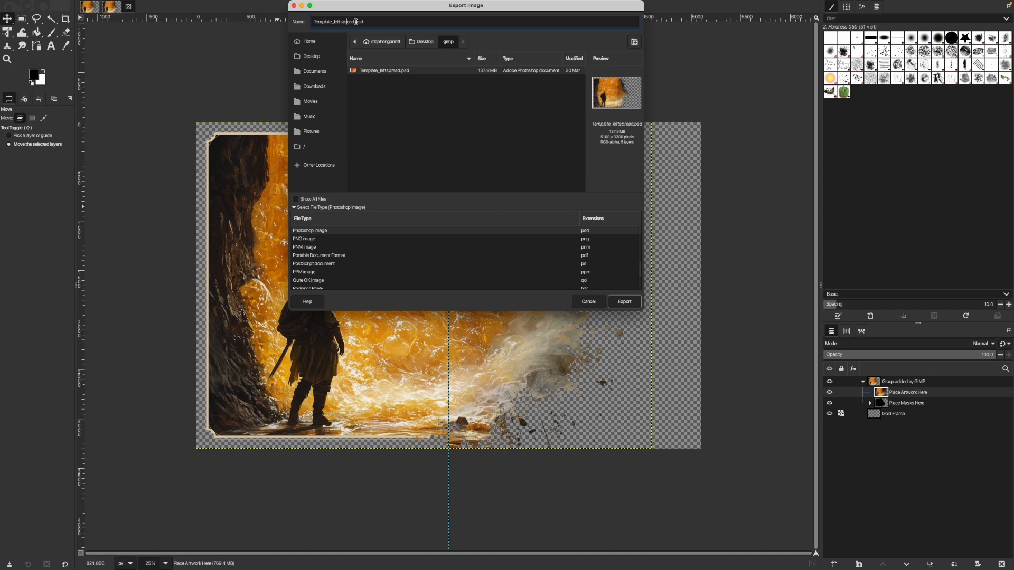
left_click_drag(355, 21, 264, 22)
type("test")
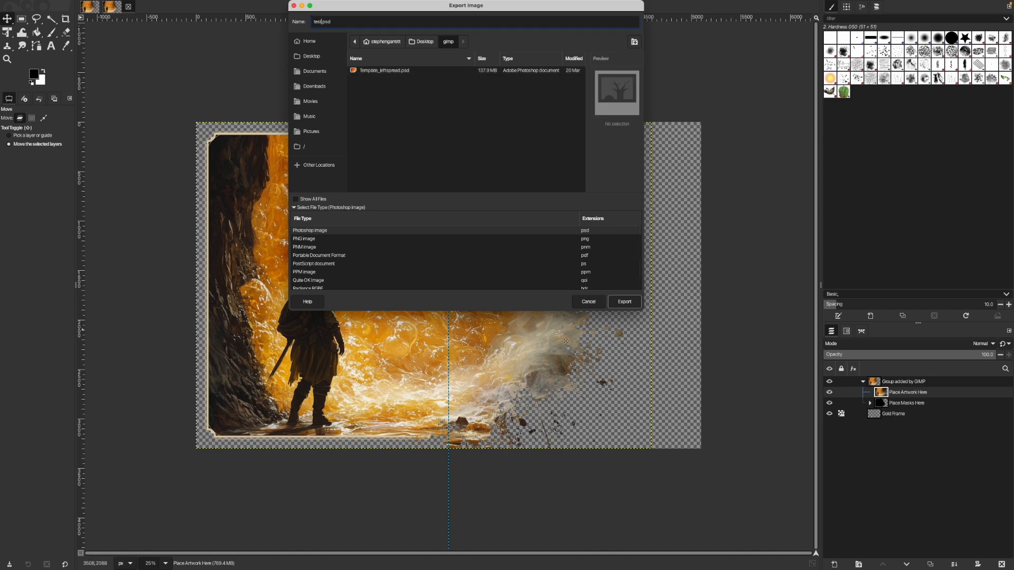
left_click(625, 301)
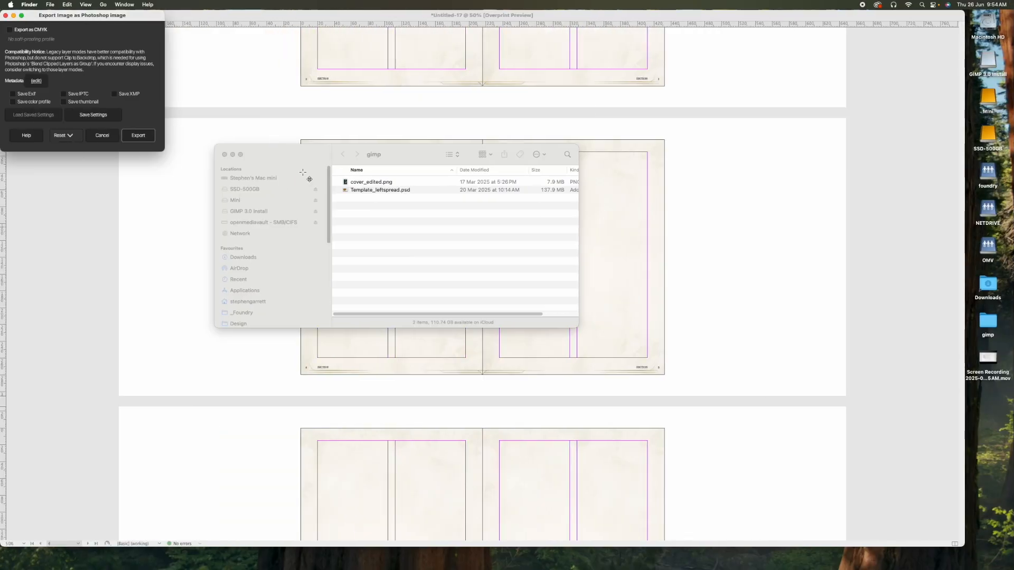
left_click(137, 136)
left_click(143, 138)
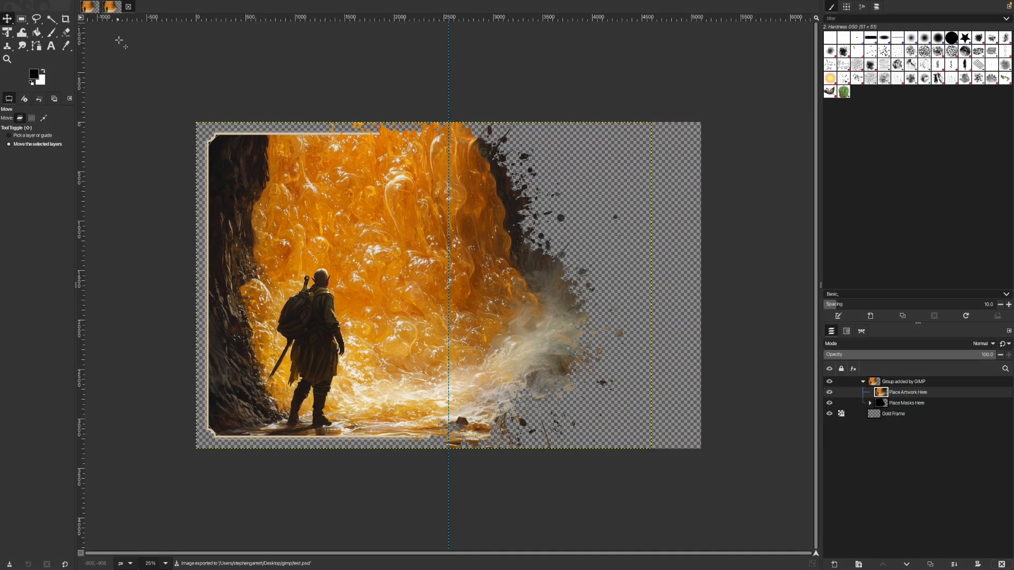
left_click(65, 4)
mouse_move(47, 4)
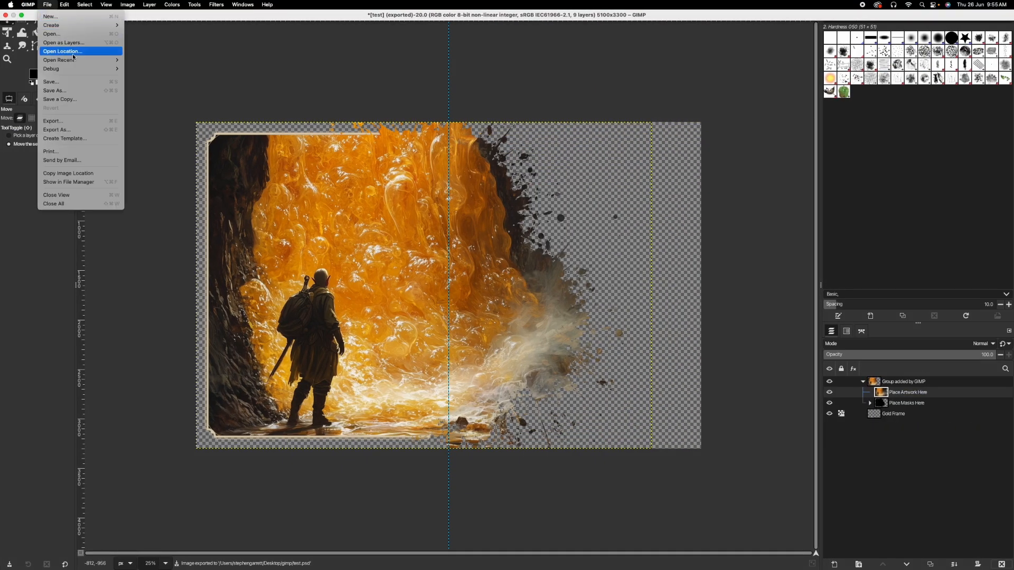
left_click(89, 92)
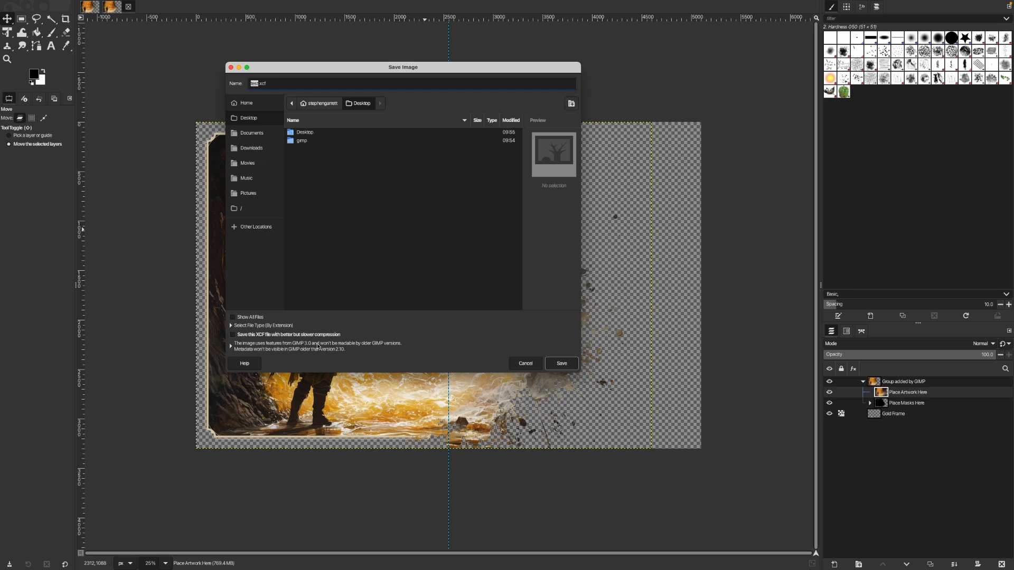
left_click(526, 363)
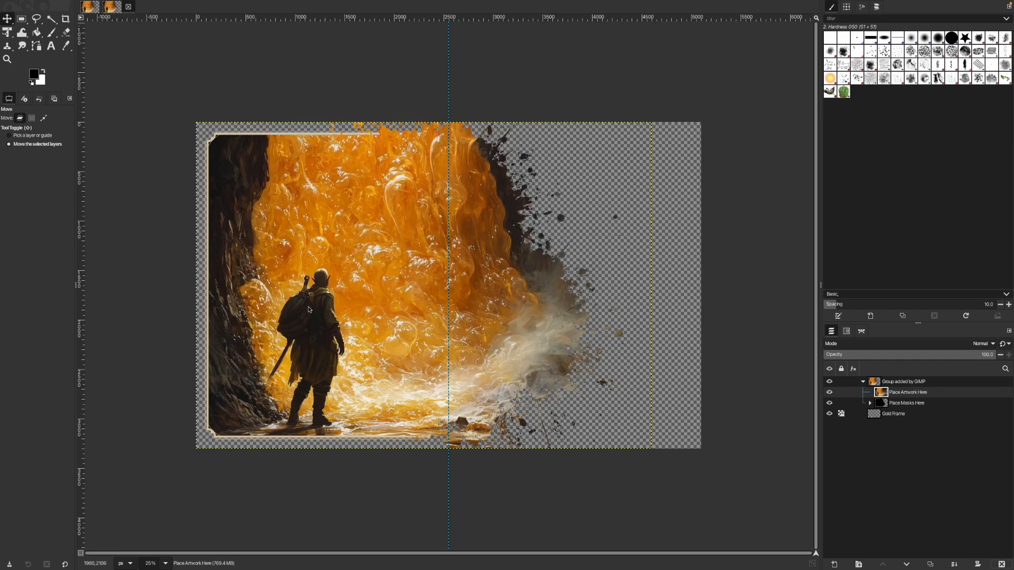
Place test.psd from the gimp folder into the InDesign document, accepting the compatibility warning and fitting it over the page 4 spread.
key("ctrl+Left")
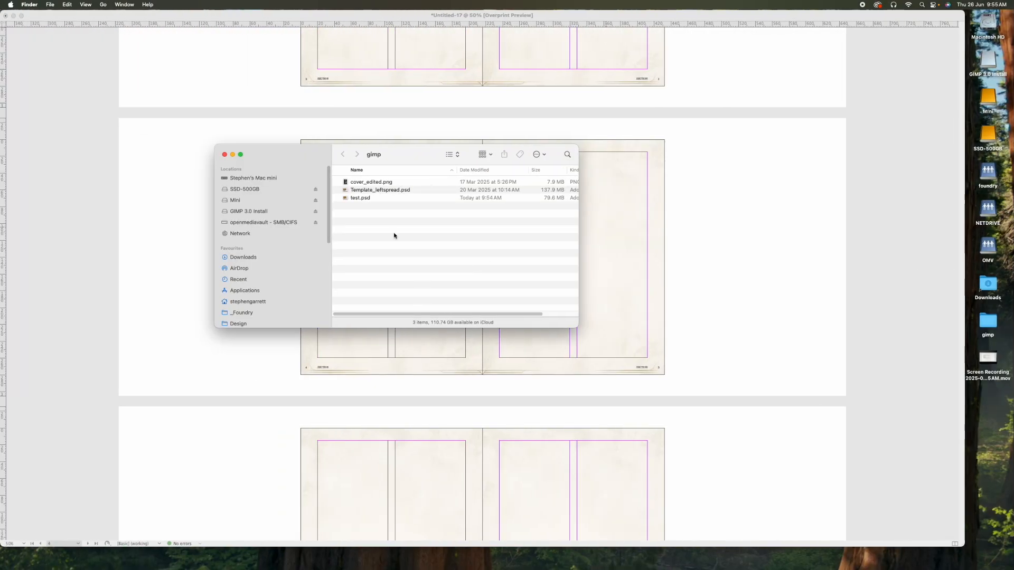
left_click(358, 198)
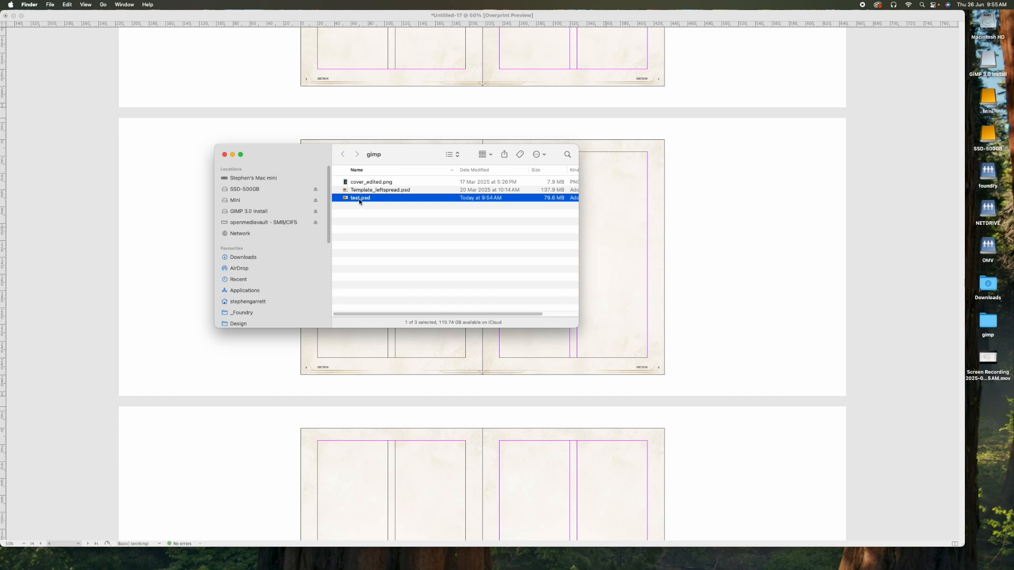
left_click_drag(359, 201, 248, 133)
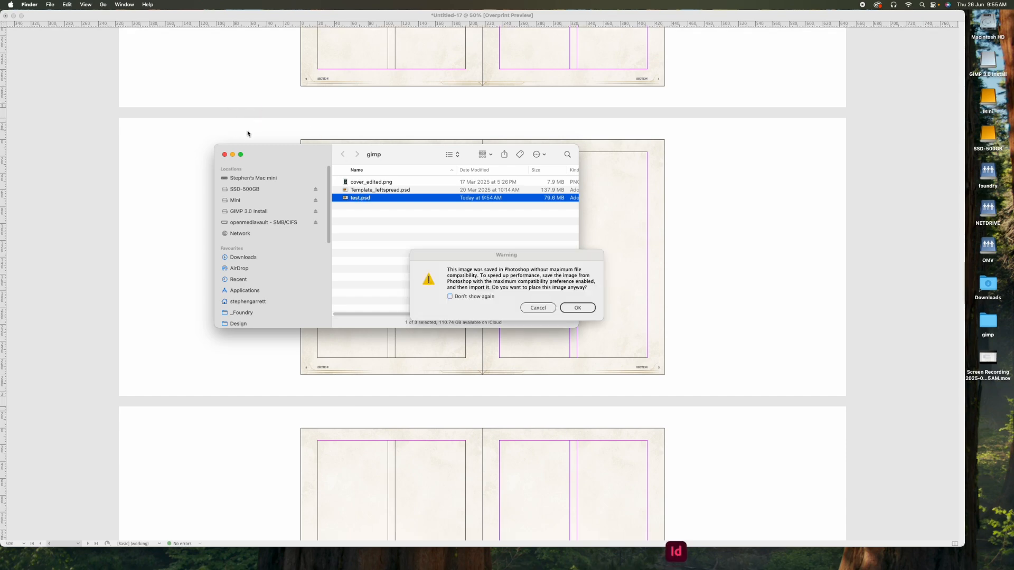
left_click(577, 312)
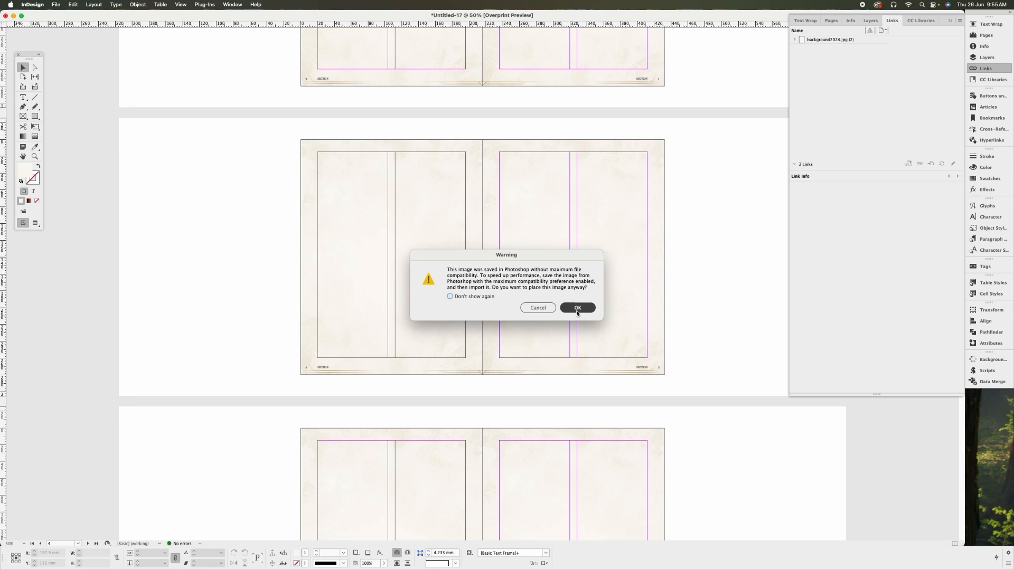
left_click_drag(357, 255, 442, 253)
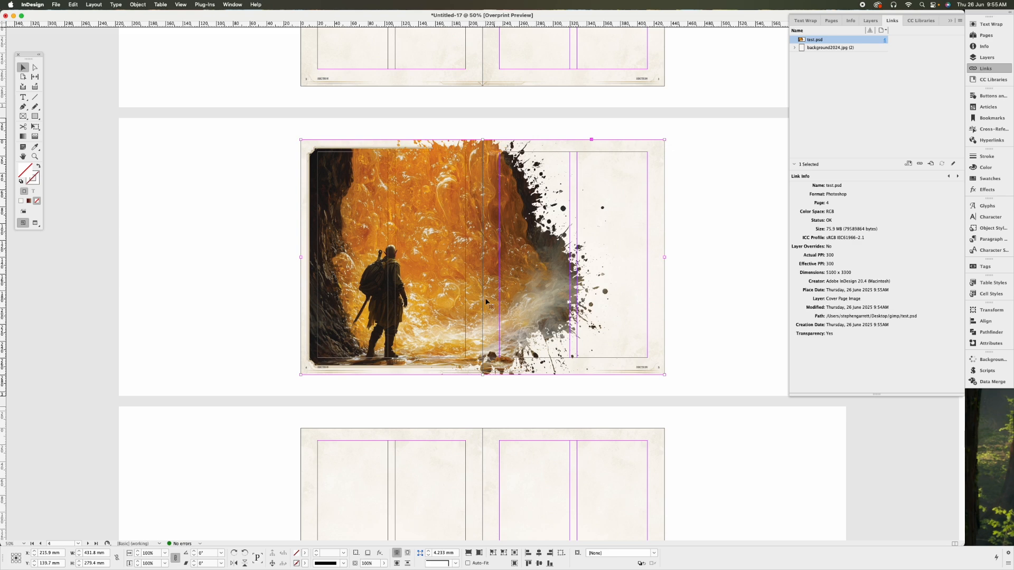
Open test.psd in Photoshop and expand the Place Masks Here group to check its mask layers and the artwork's clipping.
key("super+Tab")
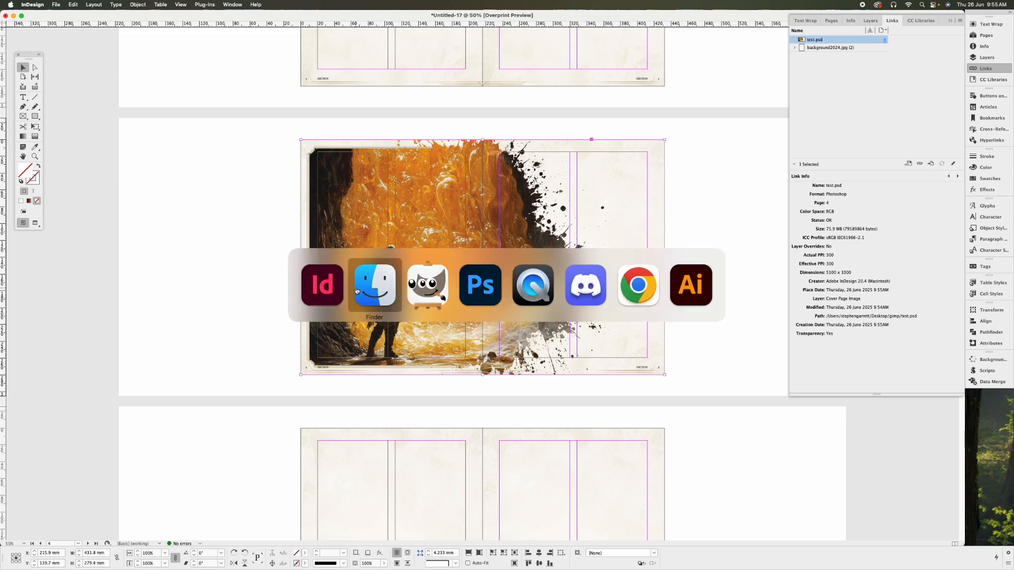
left_click_drag(368, 202, 623, 551)
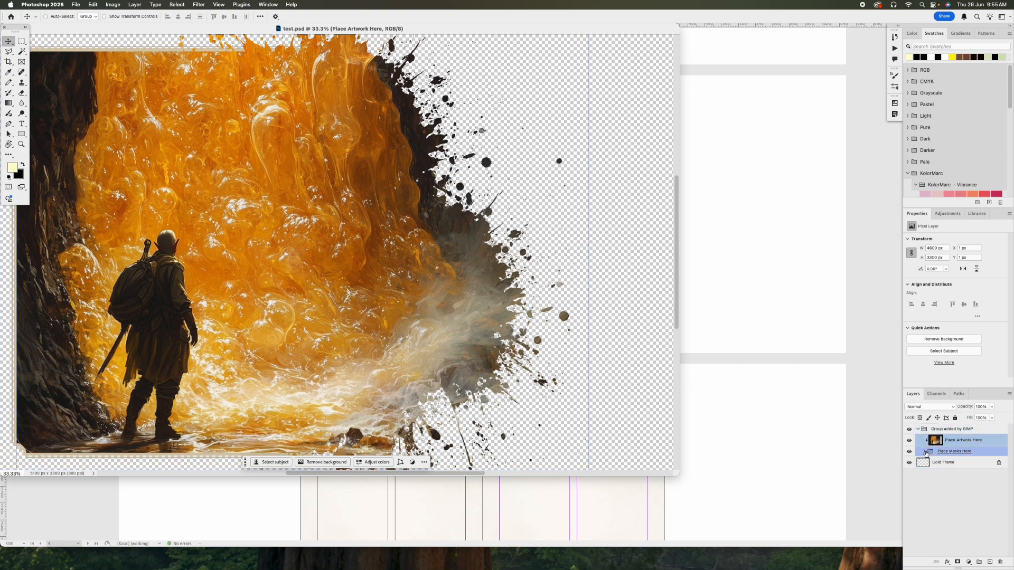
left_click(931, 451)
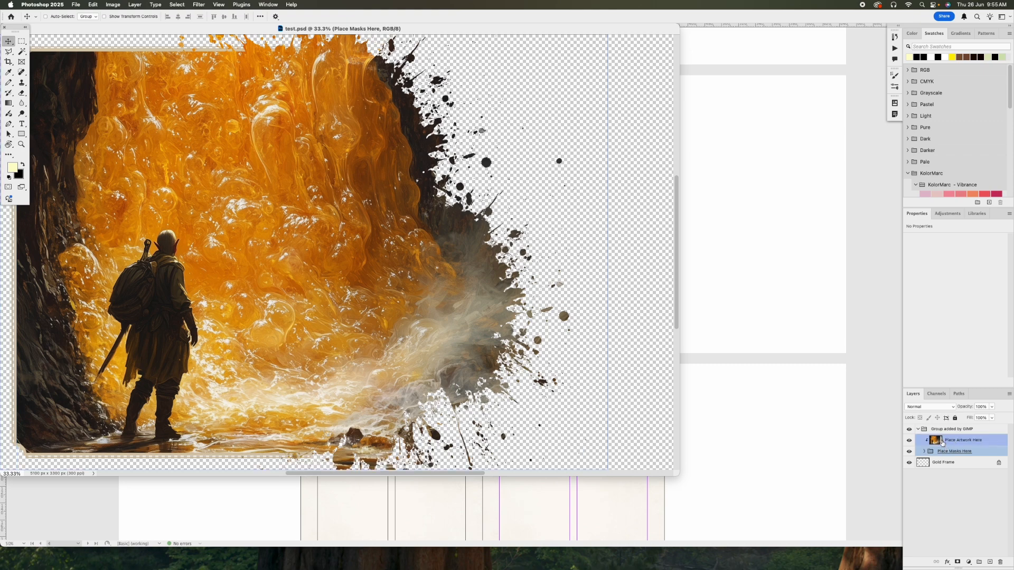
left_click(942, 443)
left_click(928, 452, "shift")
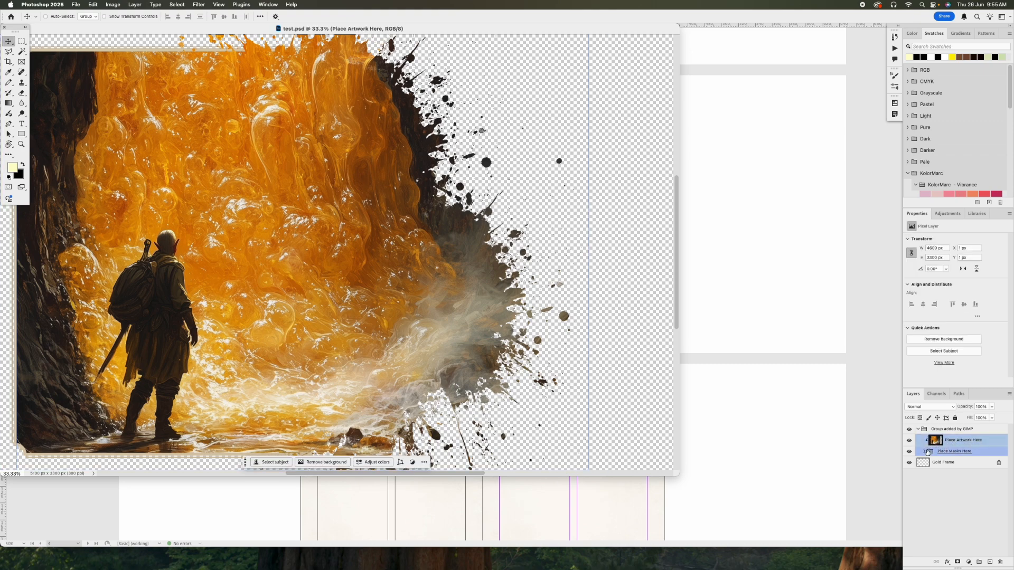
left_click(924, 452)
left_click(951, 455)
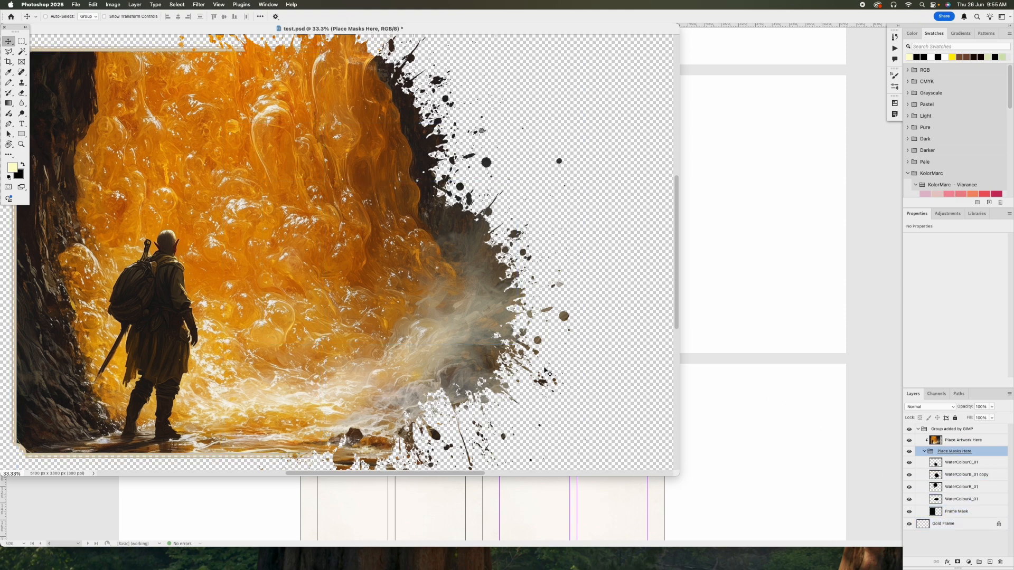
Reposition the test.psd window and close the document without saving changes.
left_click_drag(200, 31, 296, 44)
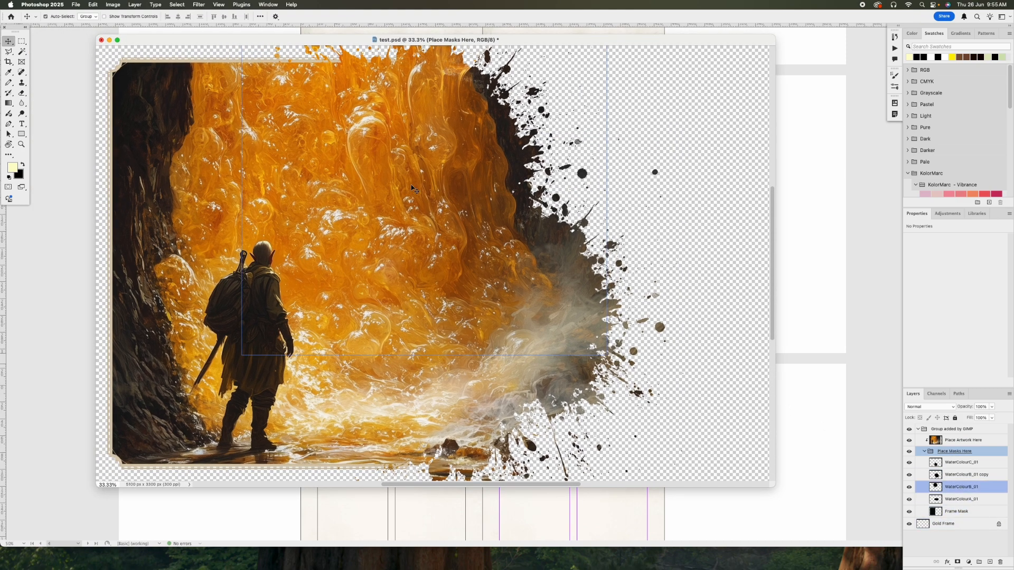
key("super+w")
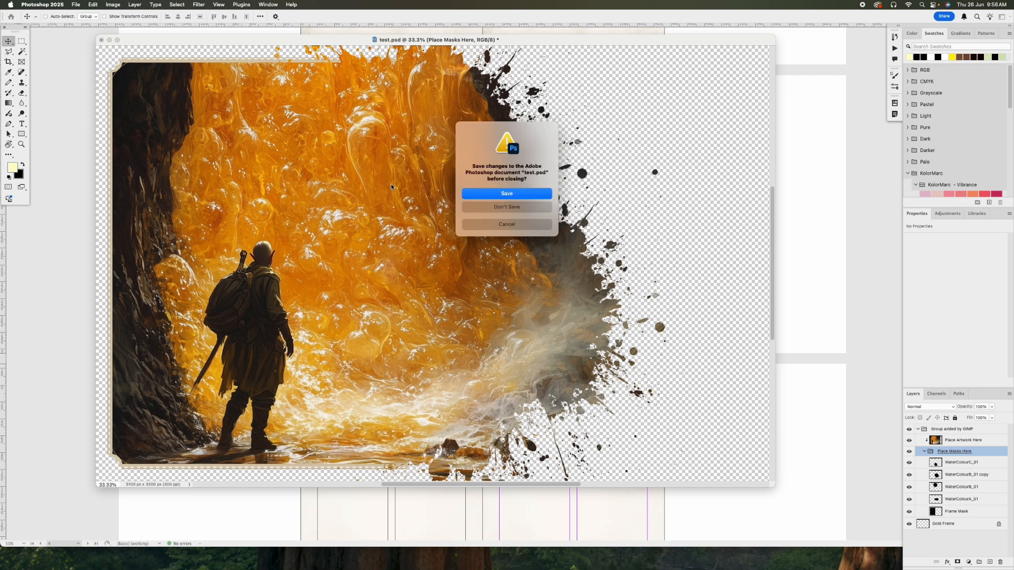
left_click(491, 209)
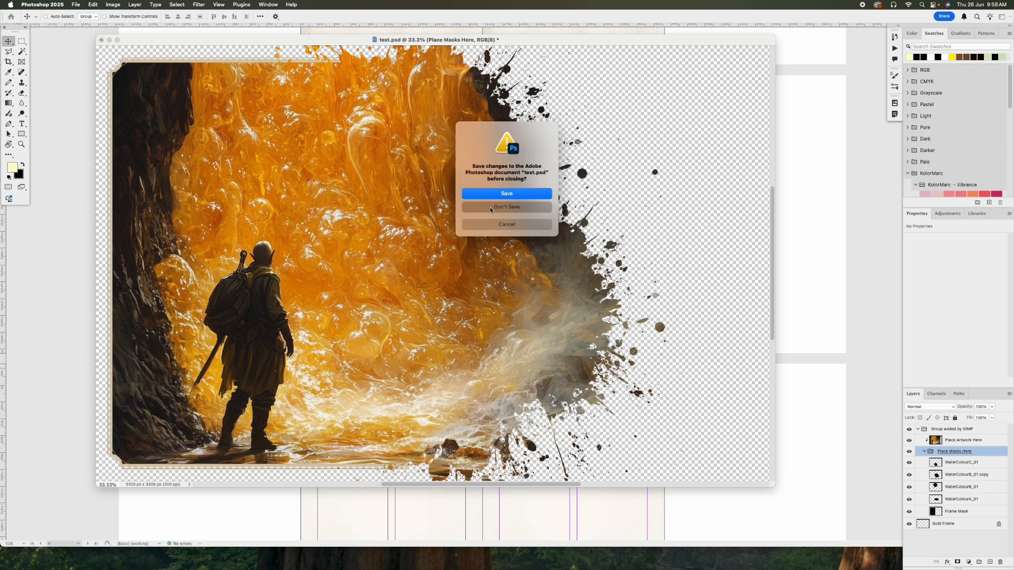